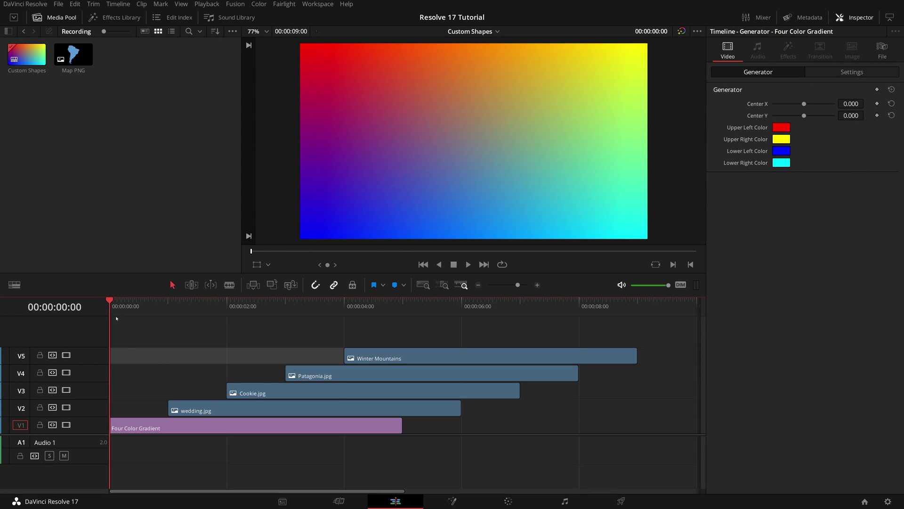
Step: Convert the wedding.jpg, Cookie.jpg, Patagonia.jpg and Winter Mountains clips on the timeline into separate Fusion clips
mouse_move(115, 306)
mouse_down()
mouse_move(412, 315)
mouse_move(113, 319)
mouse_up()
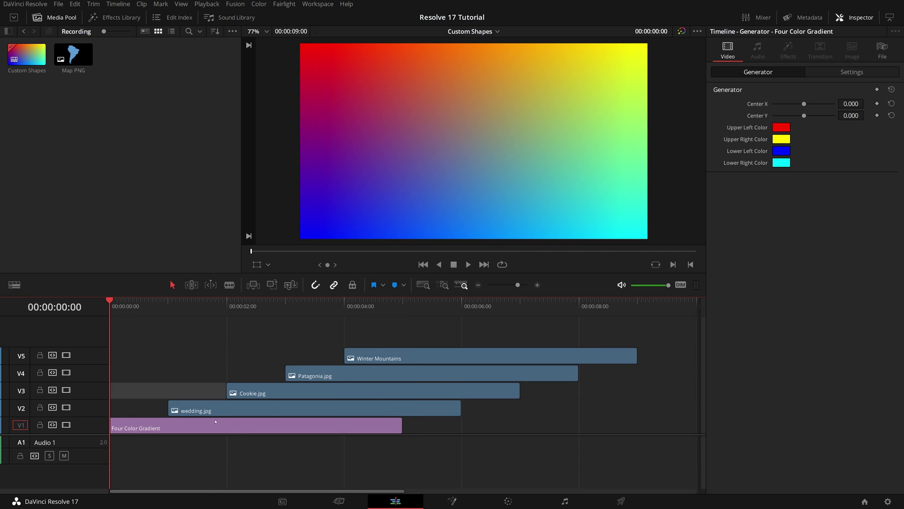
click(204, 411)
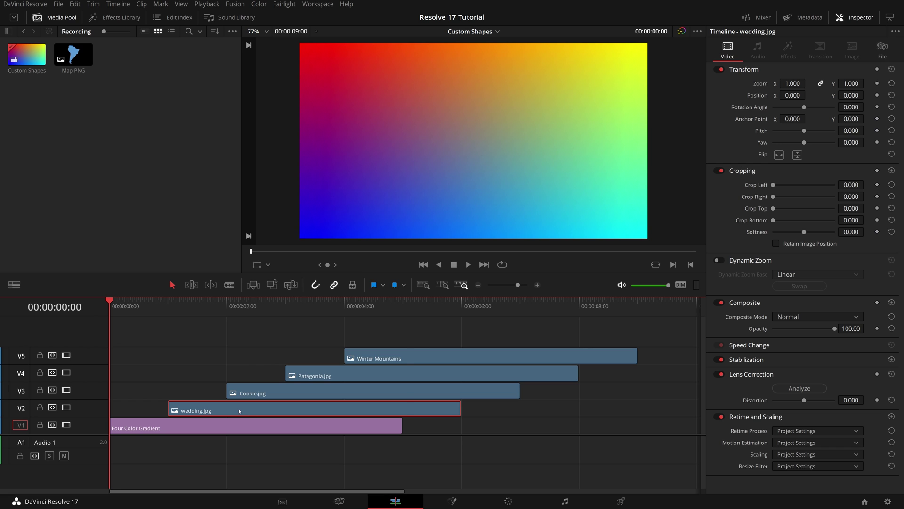
right_click(240, 409)
click(279, 175)
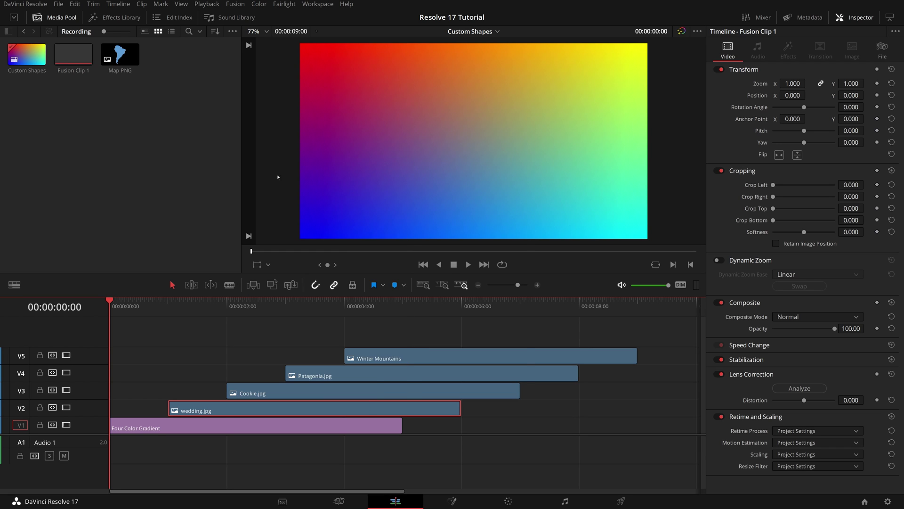
right_click(359, 395)
click(377, 155)
right_click(402, 374)
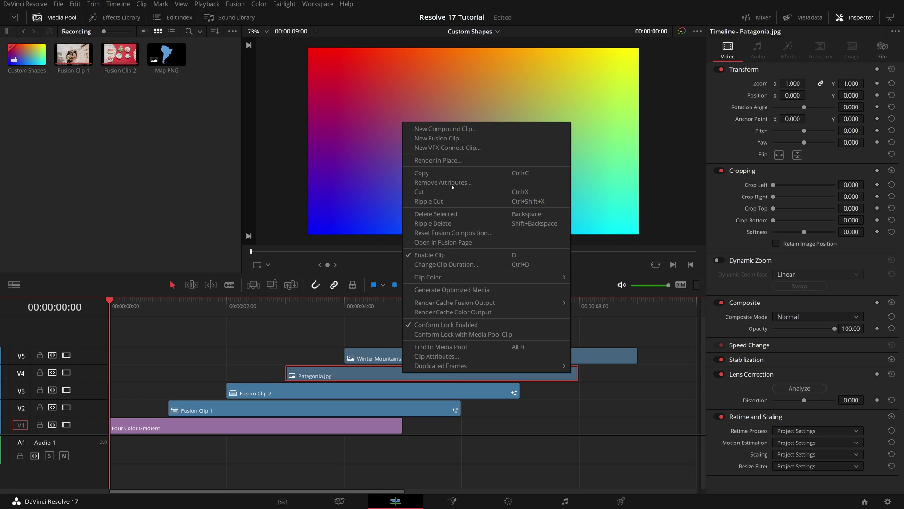
click(429, 138)
right_click(462, 356)
click(497, 120)
Step: Open the wedding photo's Fusion clip on track V2 in the Fusion page
click(226, 411)
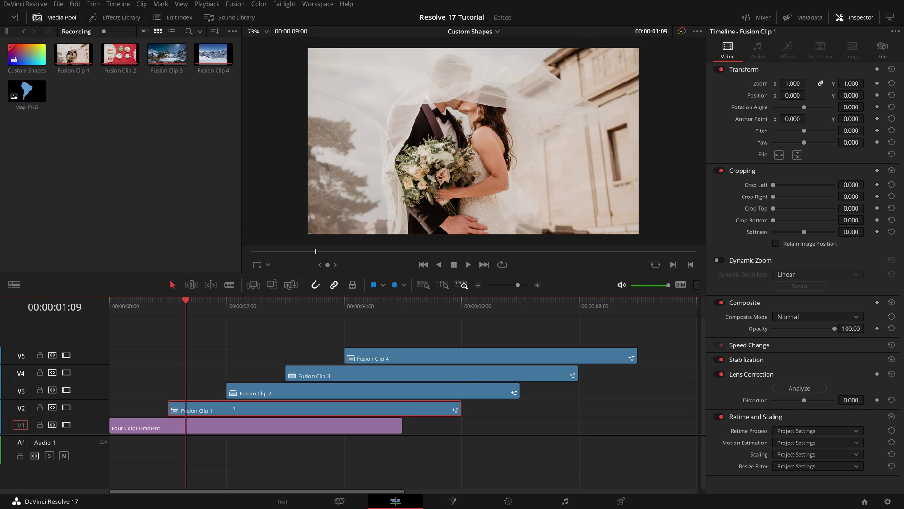
right_click(234, 407)
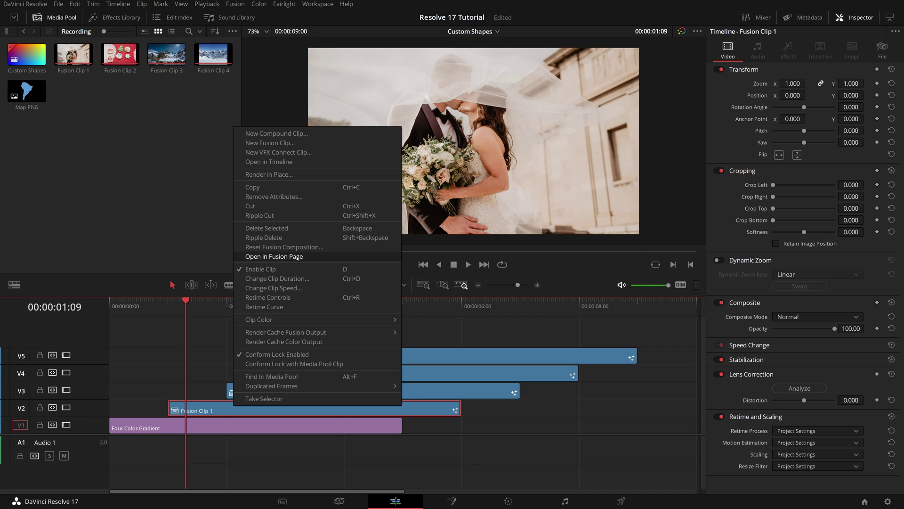
click(298, 257)
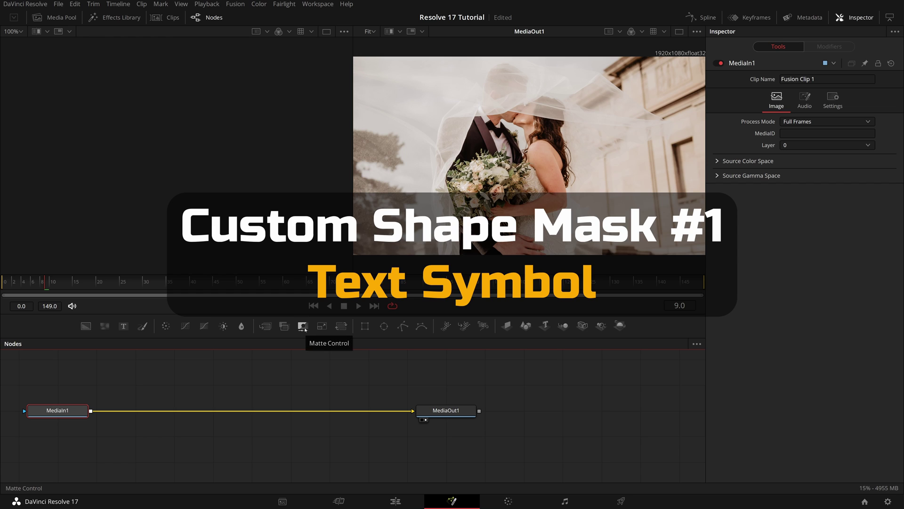
Step: Insert a Matte Control node between MediaIn1 and MediaOut1 and add an unconnected Text node below it
drag(304, 329, 244, 413)
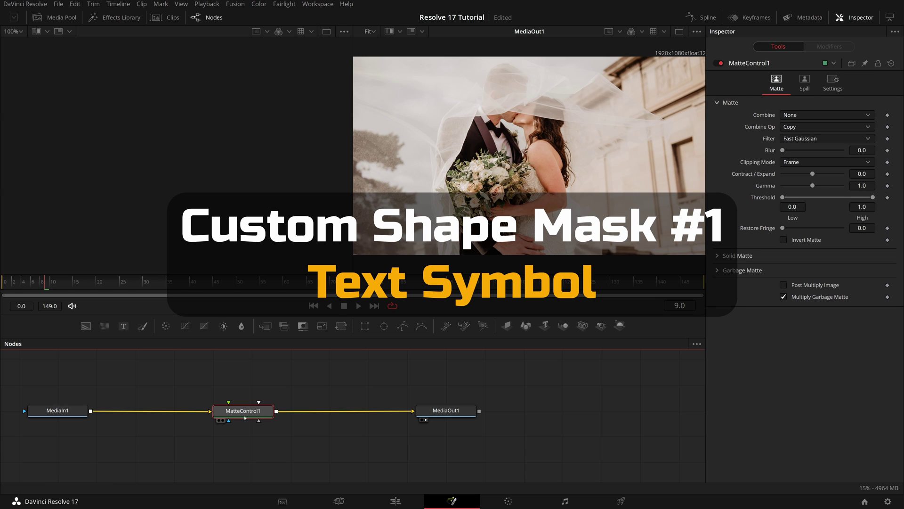
click(250, 433)
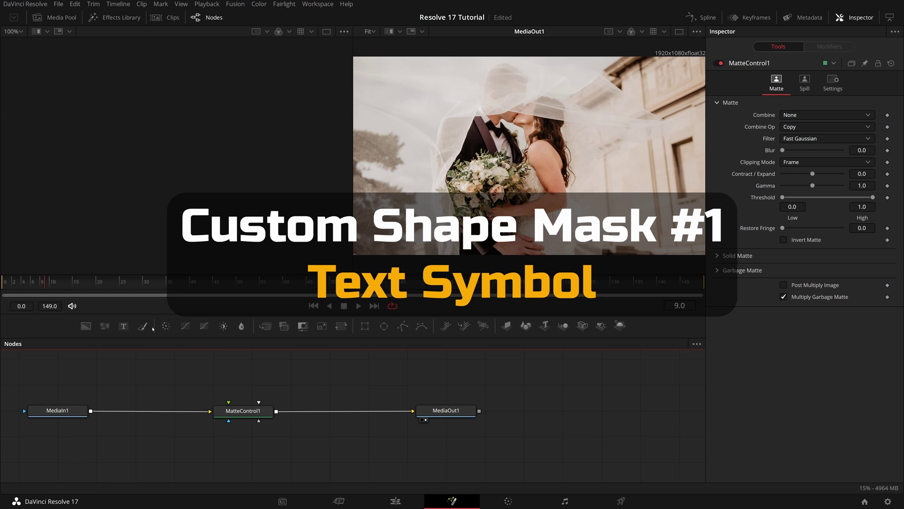
drag(123, 326, 259, 445)
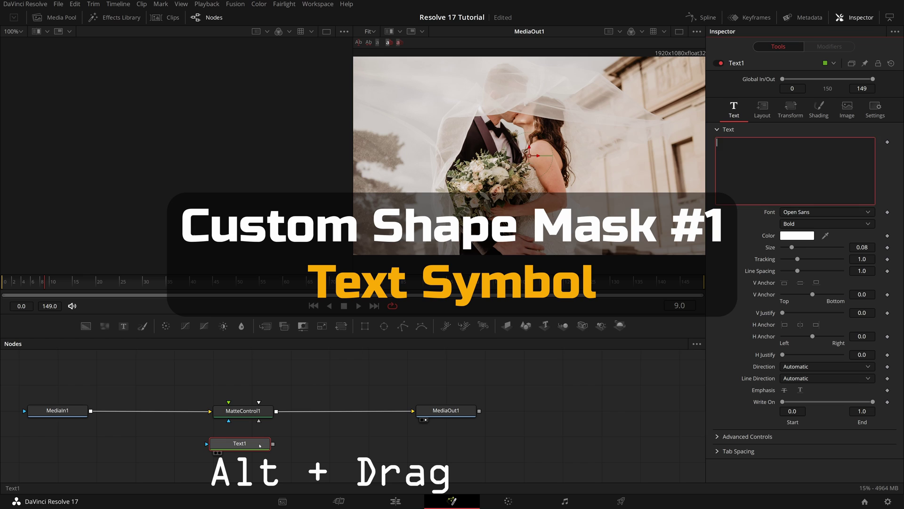
click(260, 445)
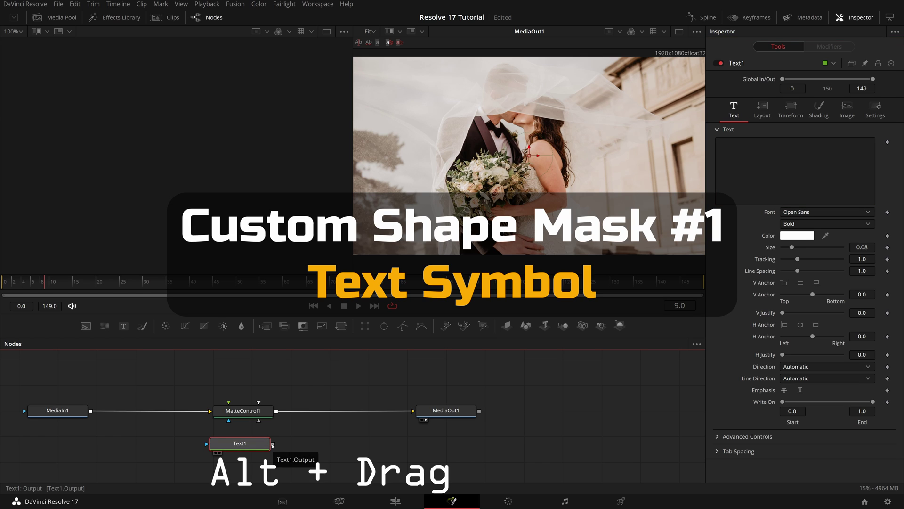
Step: Connect Text1's output to the GarbageMatte input of MatteControl1 and align the text node beneath it
drag(272, 445, 257, 412)
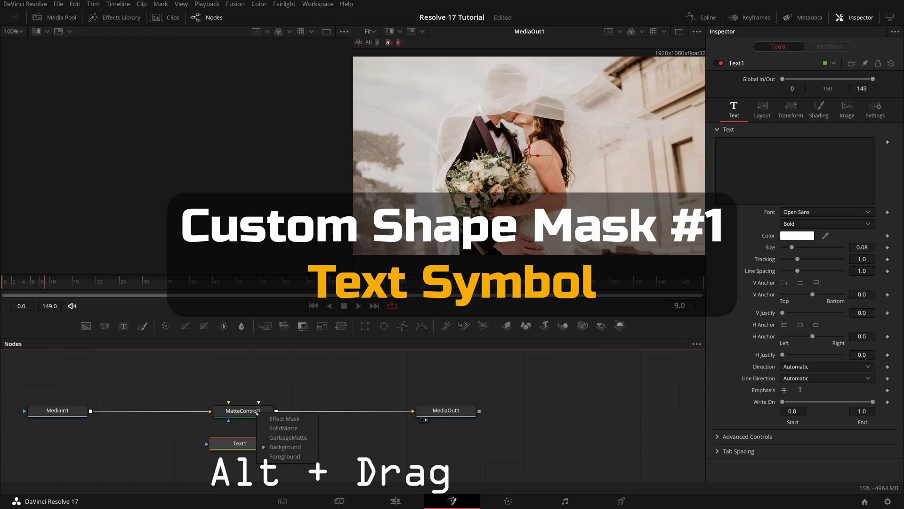
click(280, 439)
drag(250, 447, 254, 448)
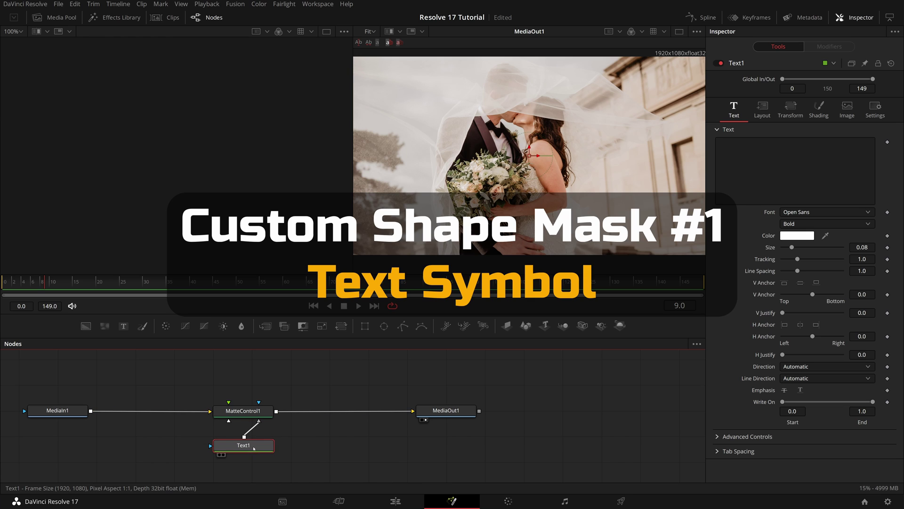
Step: Enter a ♥ symbol as Text1's text and enlarge it to a size of about 0.4173
click(752, 166)
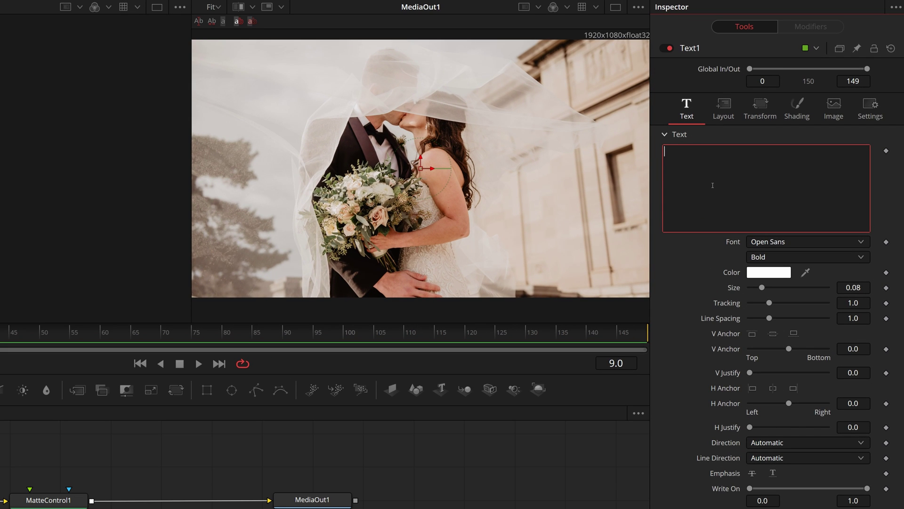
key(alt+3)
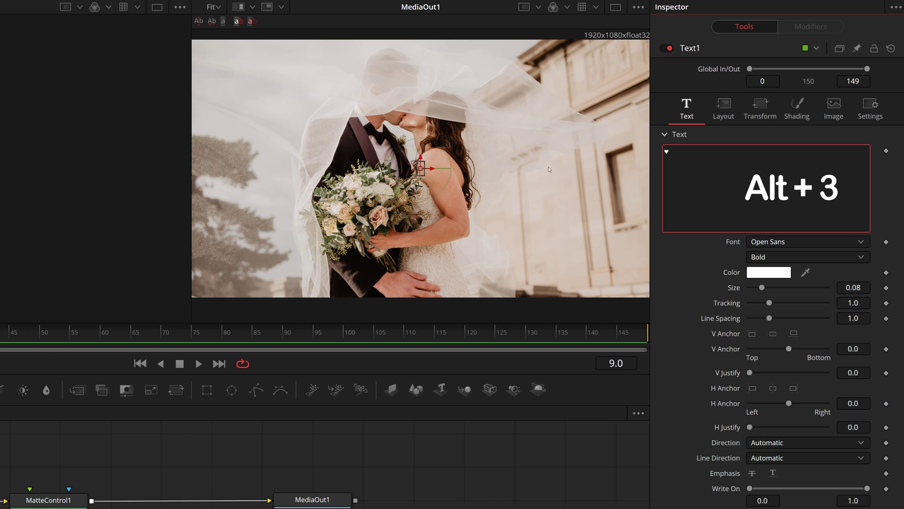
drag(763, 292, 825, 294)
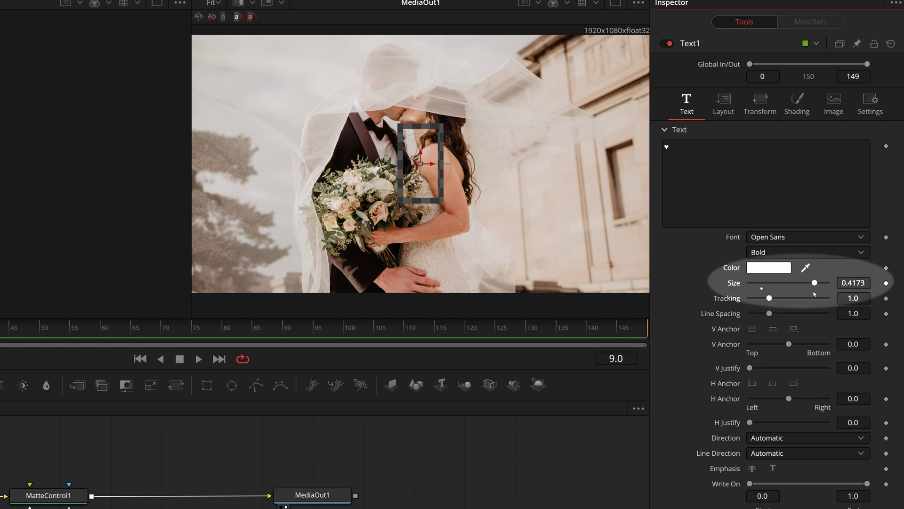
Step: Set the heart text's font to Segoe UI
click(757, 238)
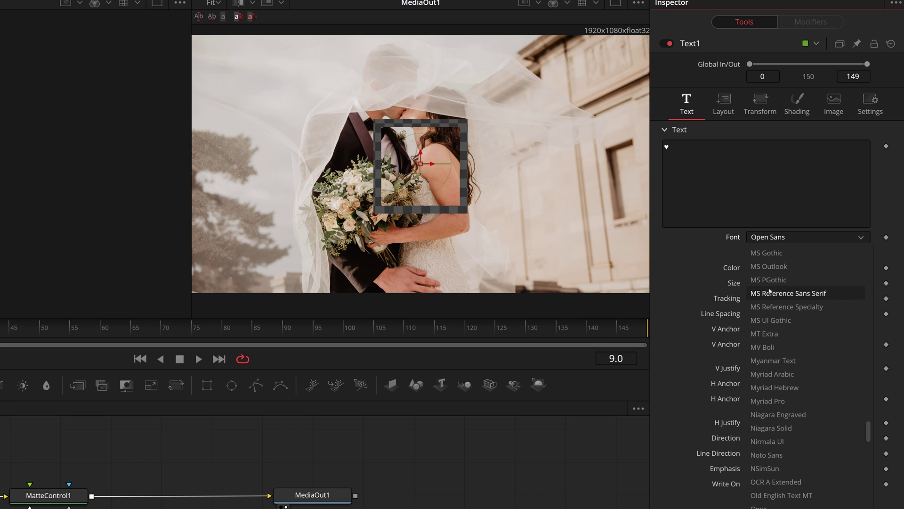
scroll(775, 393, down, 1)
scroll(776, 394, down, 10)
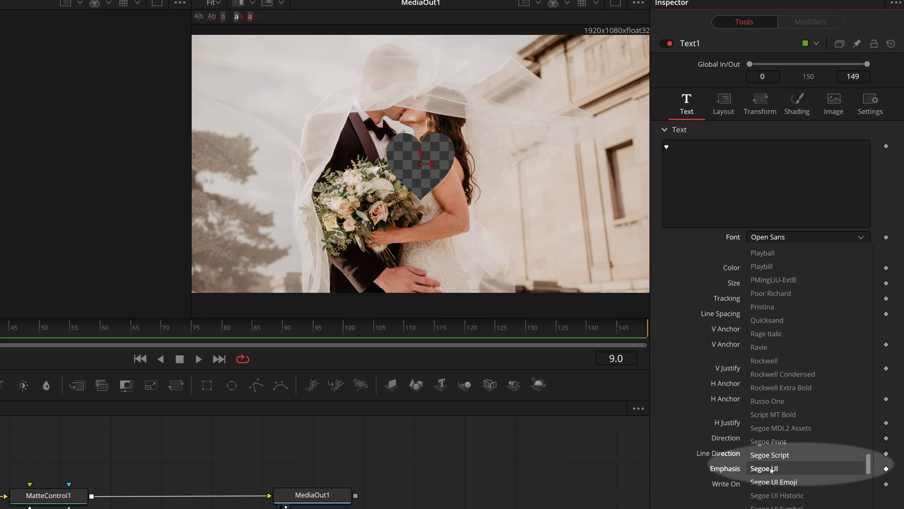
click(771, 470)
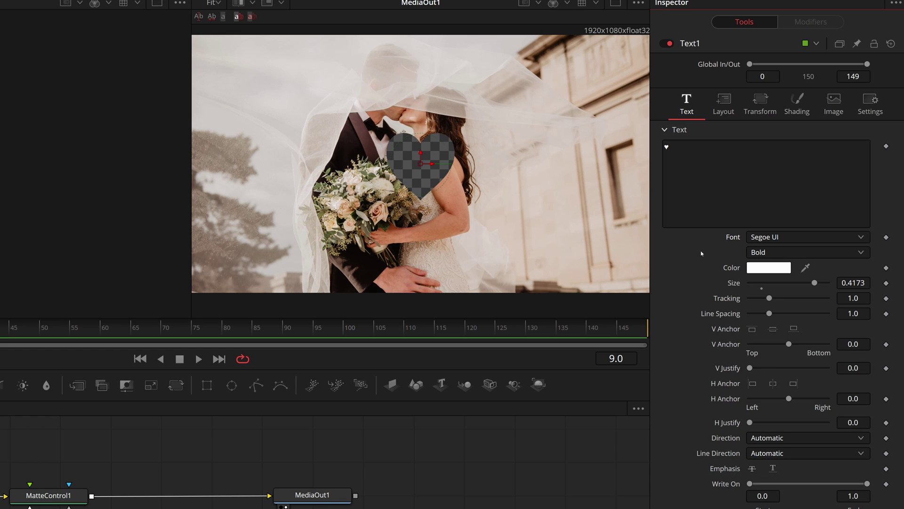
Step: Switch to Character Map and copy the Black Heart Suit symbol from the Courier New font
key(alt+Tab)
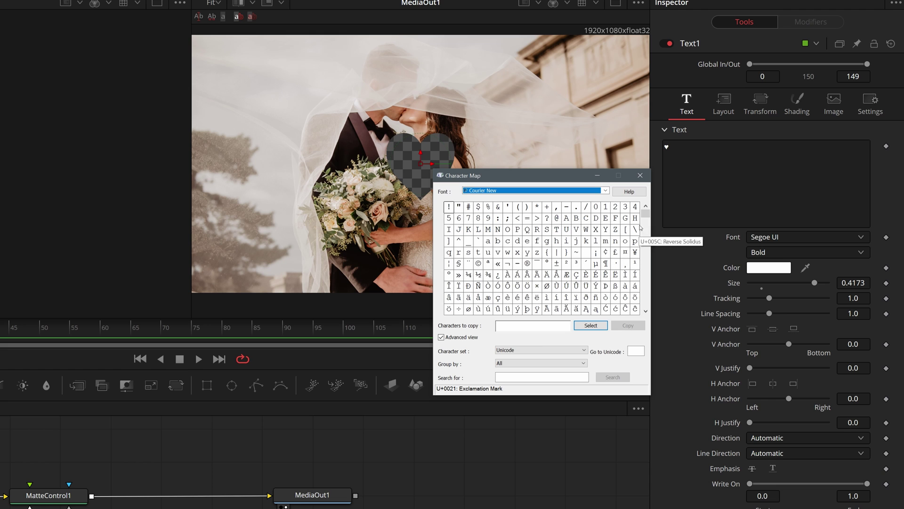
drag(645, 214, 644, 292)
click(616, 275)
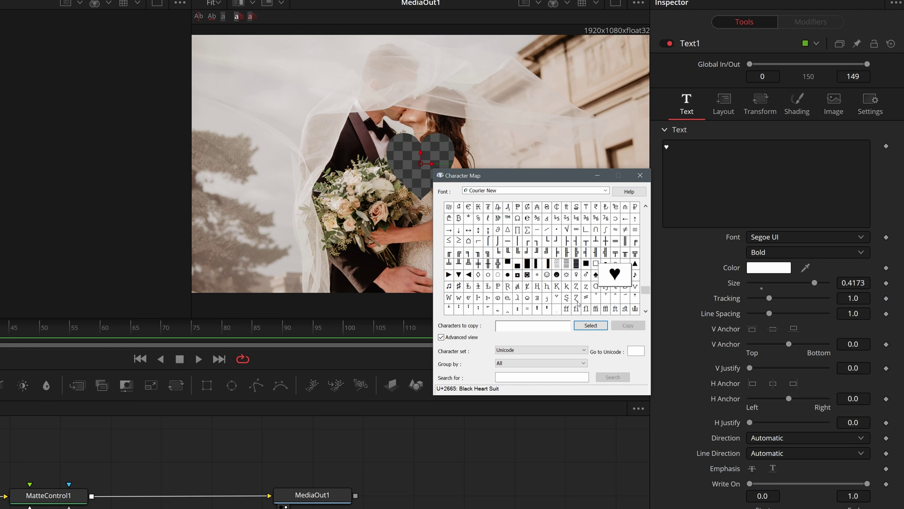
click(591, 326)
click(628, 326)
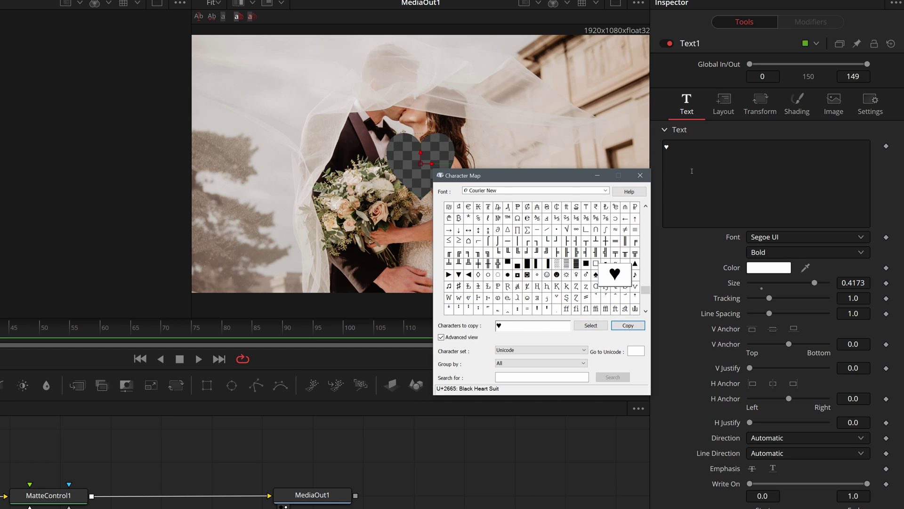
Step: Paste the copied heart symbol into Text1's text and delete the extra heart again
click(692, 186)
key(ctrl+v)
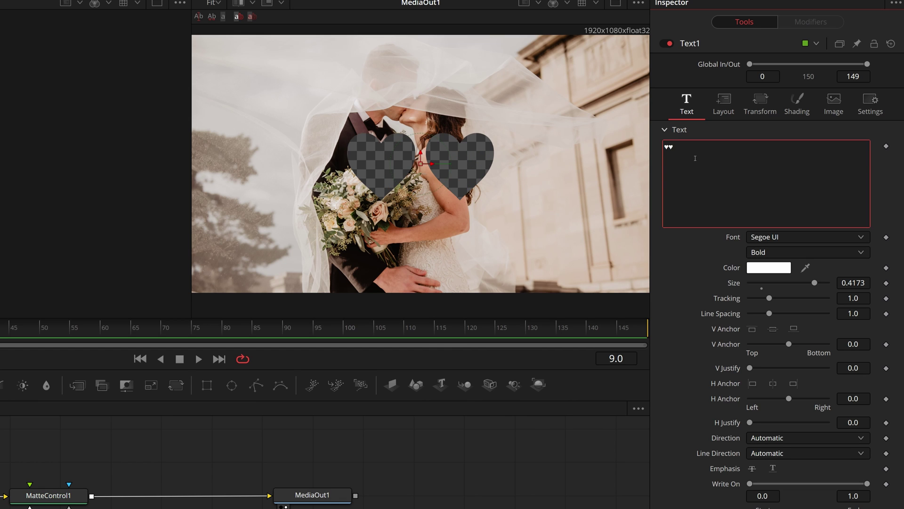
key(BackSpace)
Step: Invert the garbage matte of MatteControl1
click(70, 495)
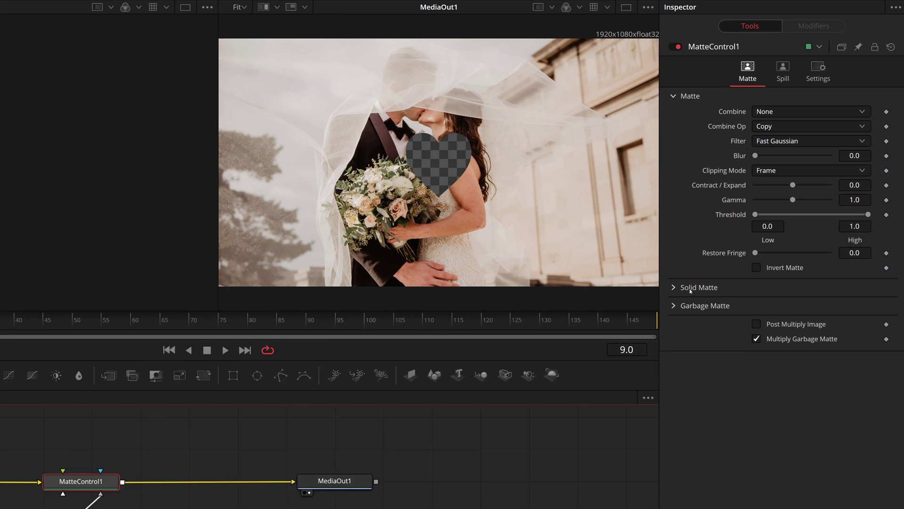
click(763, 313)
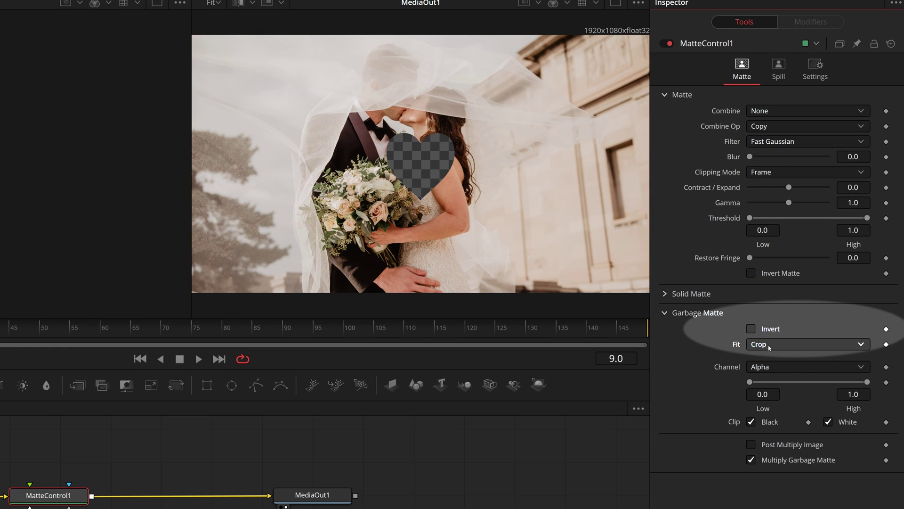
click(750, 329)
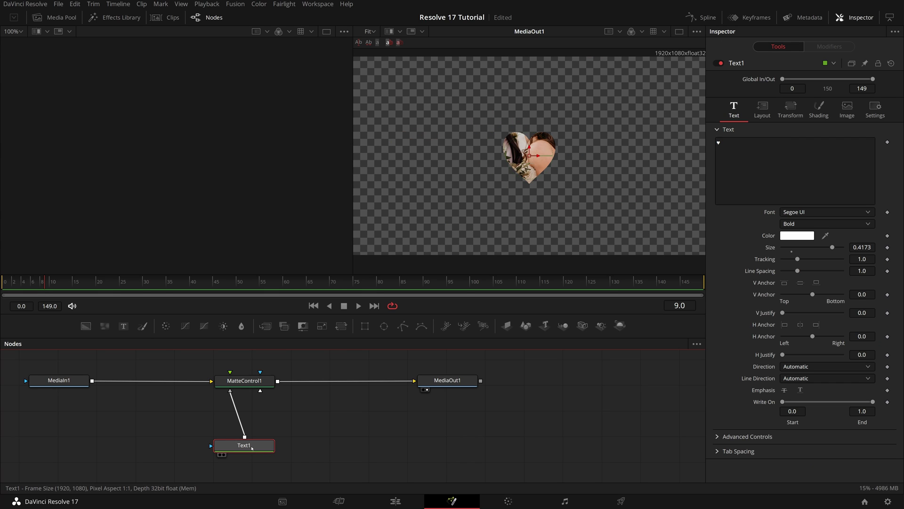
Step: Duplicate the Text1 node, combine the copy with the original through a Merge node, and place the merge beneath MatteControl1
right_click(252, 448)
click(295, 204)
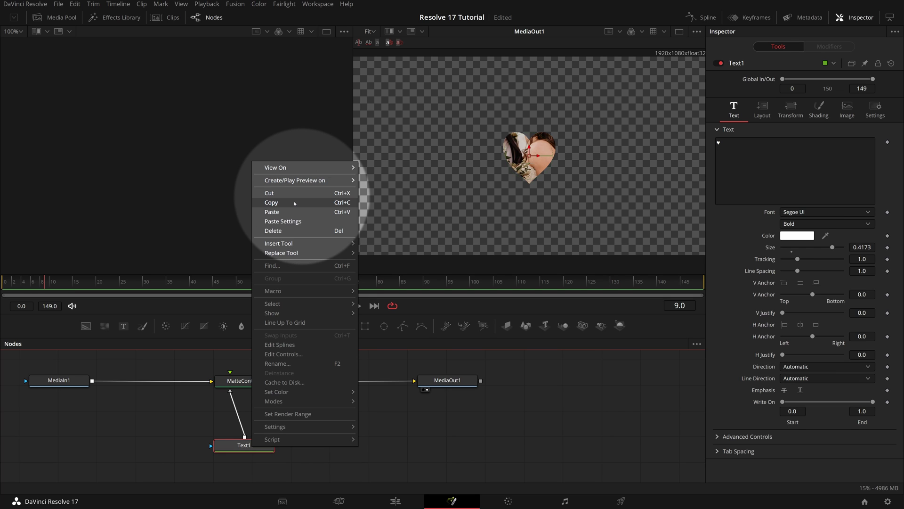
click(297, 427)
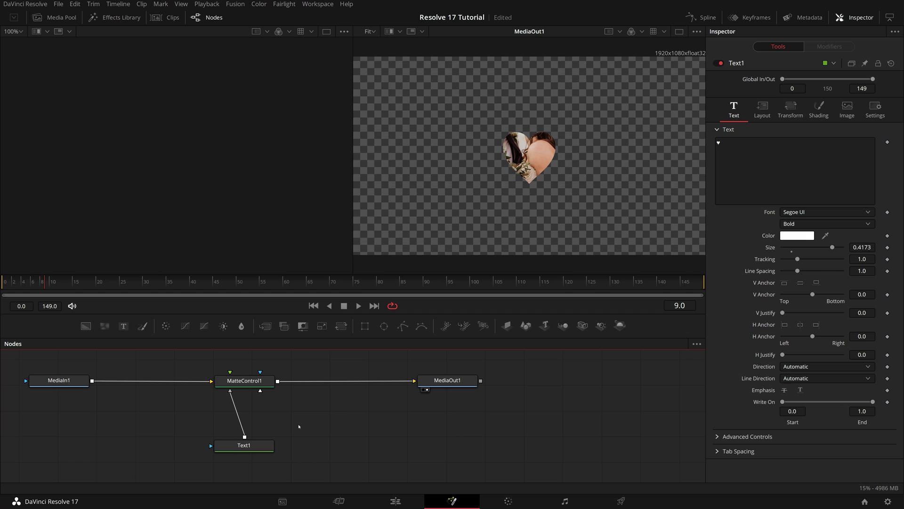
key(ctrl+v)
drag(298, 426, 426, 449)
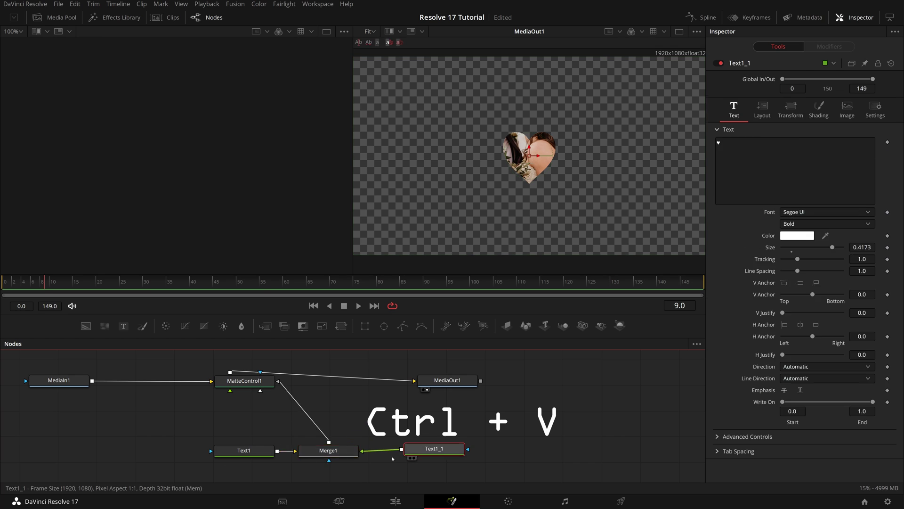
drag(330, 449, 254, 419)
click(249, 450)
Step: Move the duplicated heart to the lower right of the first so they overlap, and reduce its size to about 0.3285
click(419, 448)
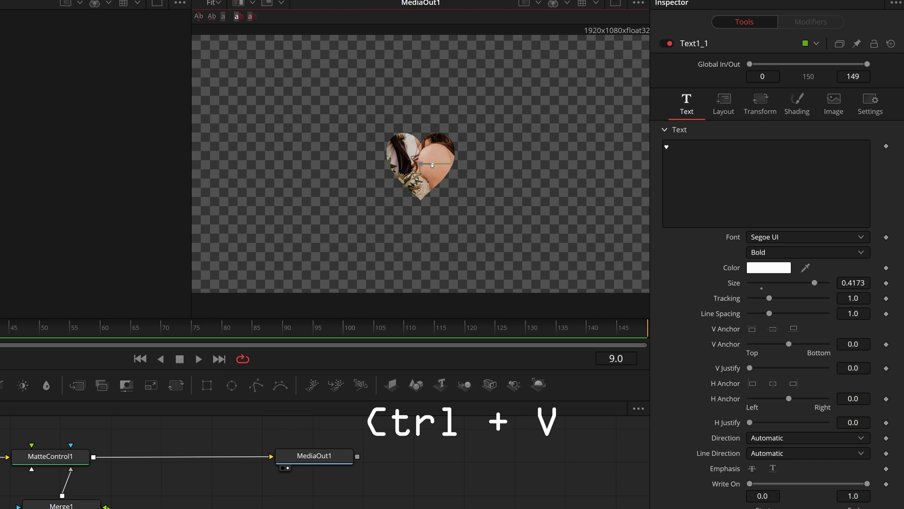
drag(532, 160, 562, 164)
drag(464, 175, 464, 177)
drag(815, 282, 803, 282)
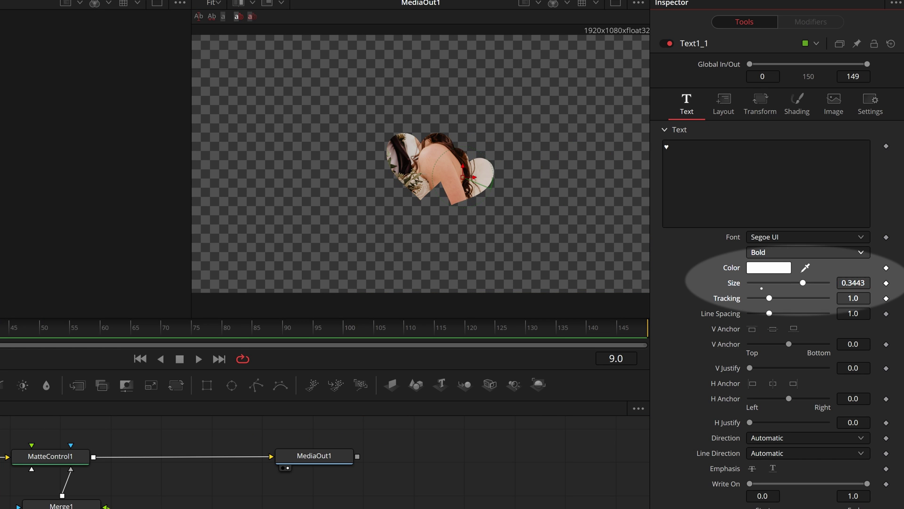
drag(463, 177, 461, 170)
drag(803, 282, 800, 283)
drag(461, 170, 463, 173)
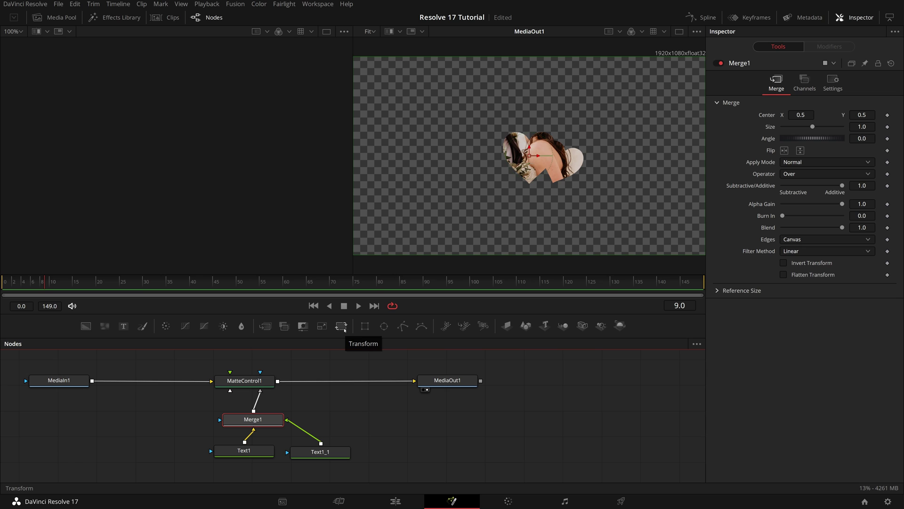
Step: Insert a Transform node between Merge1 and MatteControl1, and rearrange Merge1 and both text nodes to its right
drag(344, 330, 266, 410)
drag(321, 452, 329, 462)
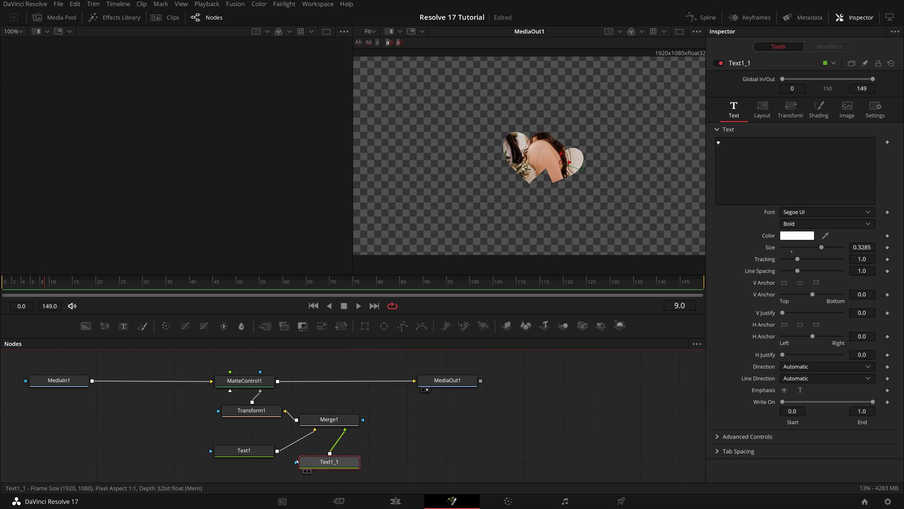
drag(244, 450, 212, 461)
drag(346, 417, 384, 408)
drag(336, 467, 414, 467)
drag(212, 462, 329, 462)
Step: Add a size keyframe to Transform1 at frame 0 and set the size to 0.22
click(252, 410)
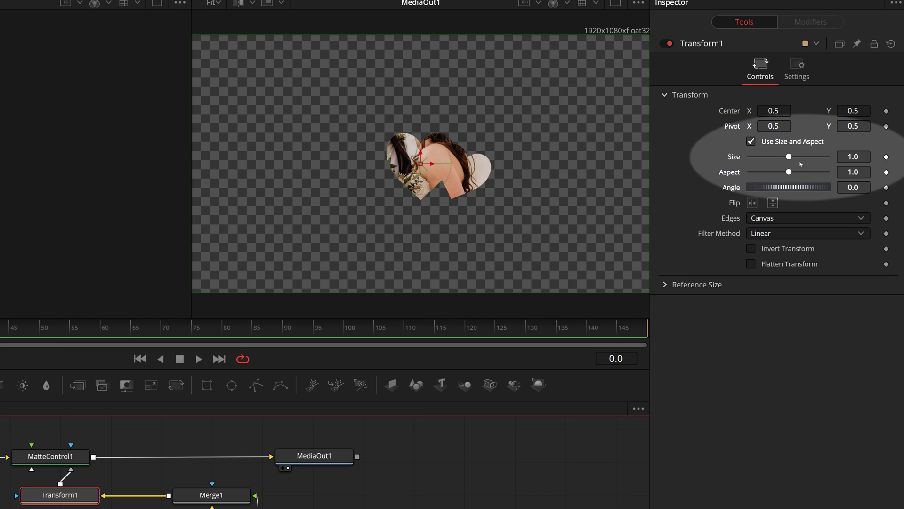
click(886, 157)
drag(790, 158, 760, 165)
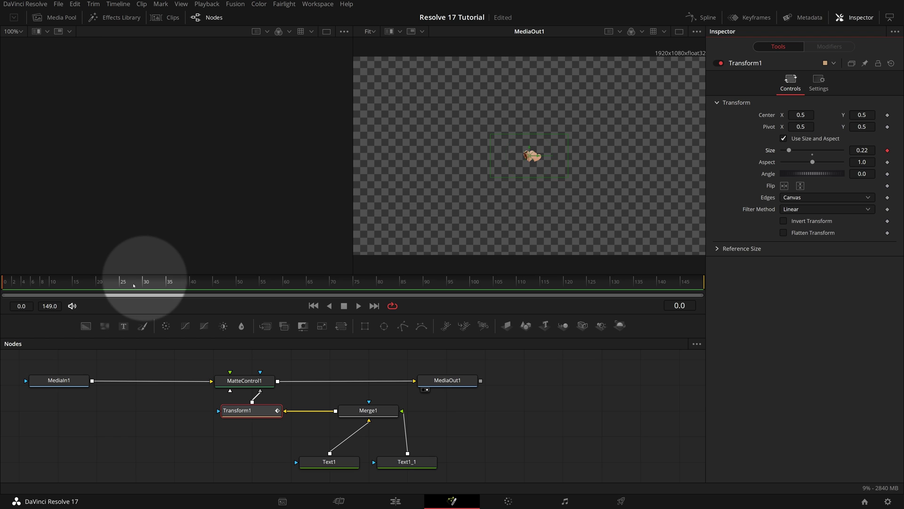
Step: Keyframe Transform1's size at 9.6 on frame 30 and play back the growing heart mask from the start
click(145, 284)
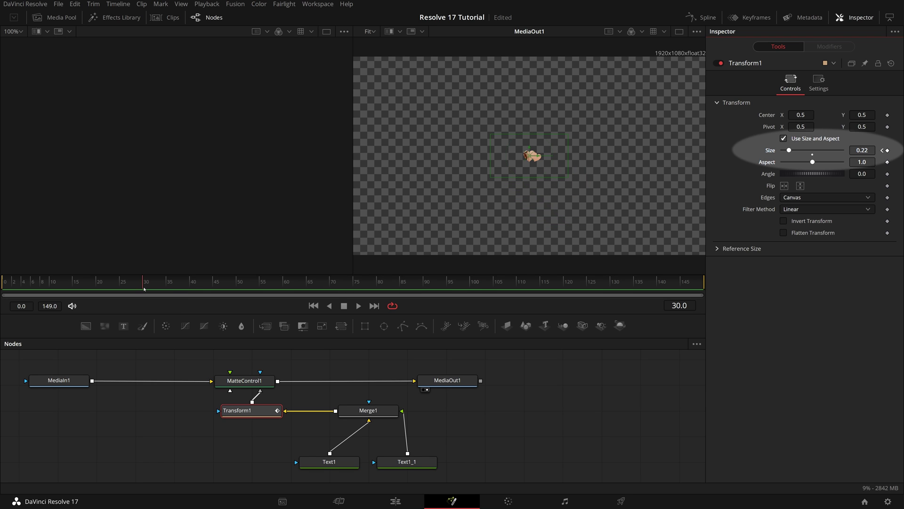
drag(790, 151, 854, 159)
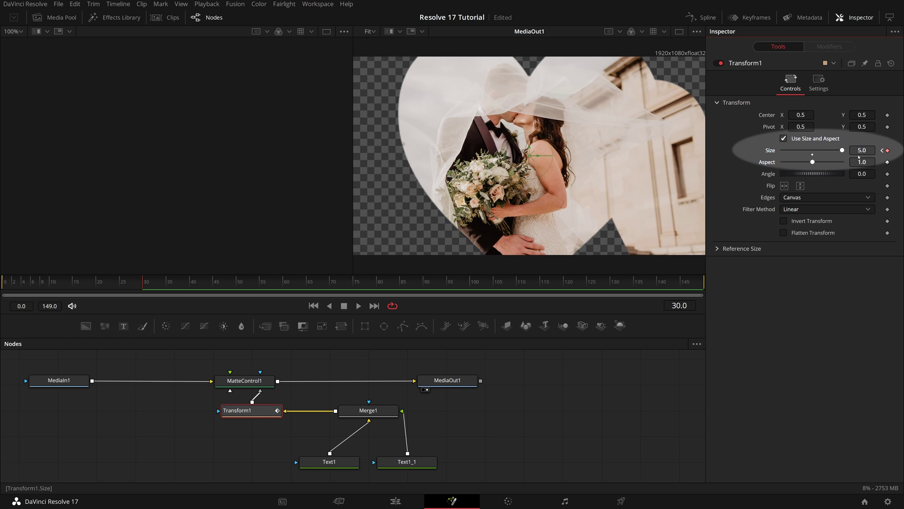
click(859, 153)
text(10)
key(Tab)
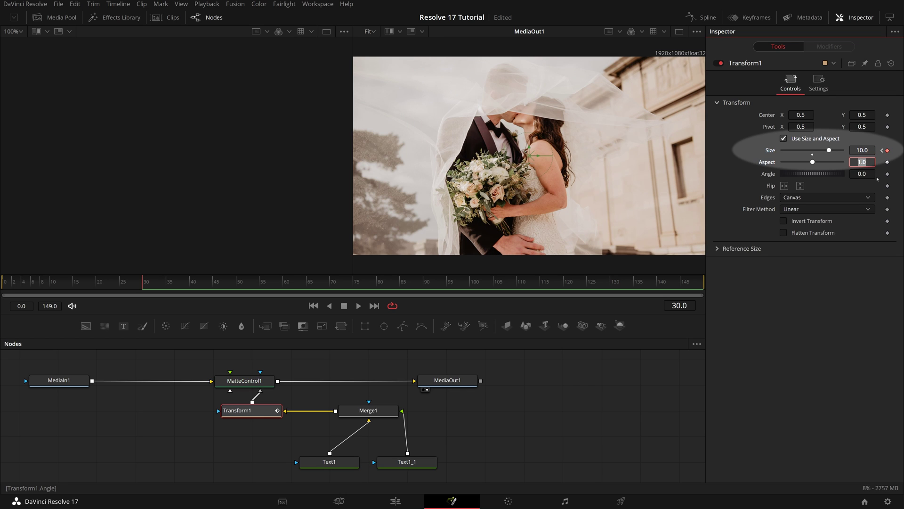
mouse_move(833, 152)
mouse_down()
mouse_move(818, 152)
mouse_move(829, 152)
mouse_up()
click(121, 284)
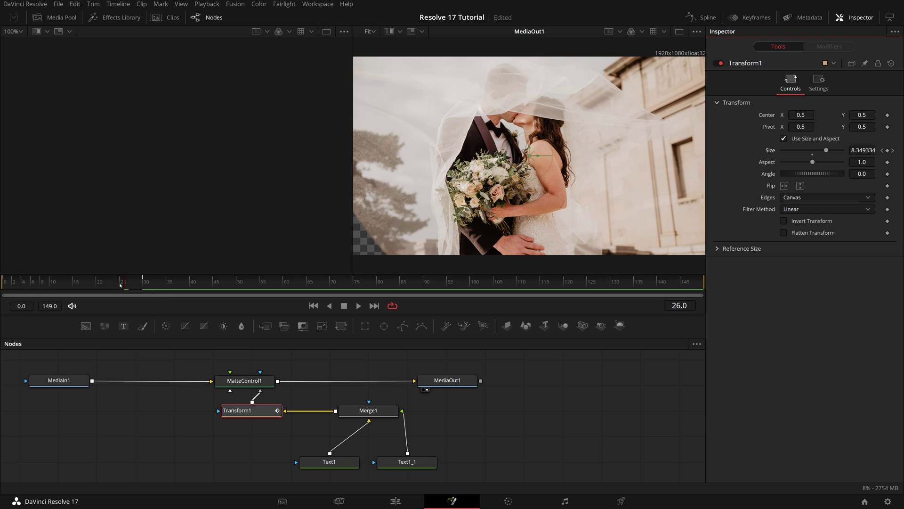
drag(127, 286, 2, 286)
key(space)
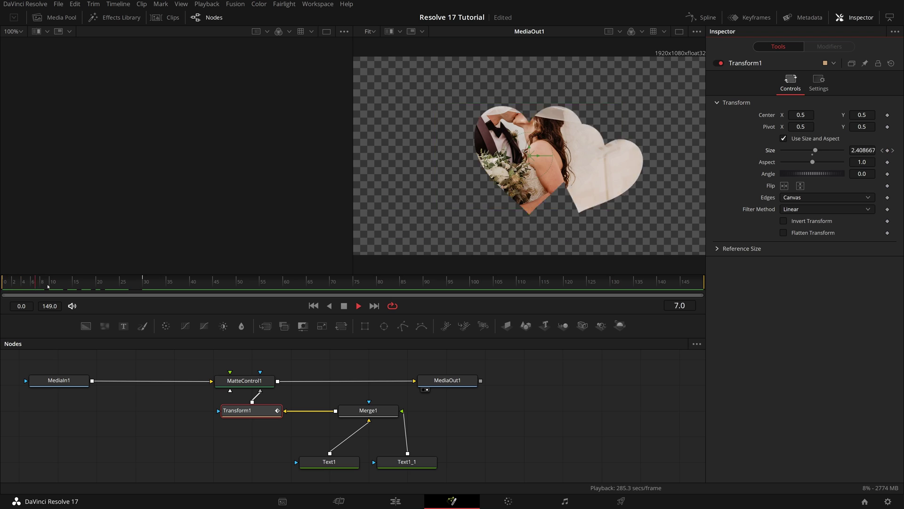
click(508, 418)
key(space)
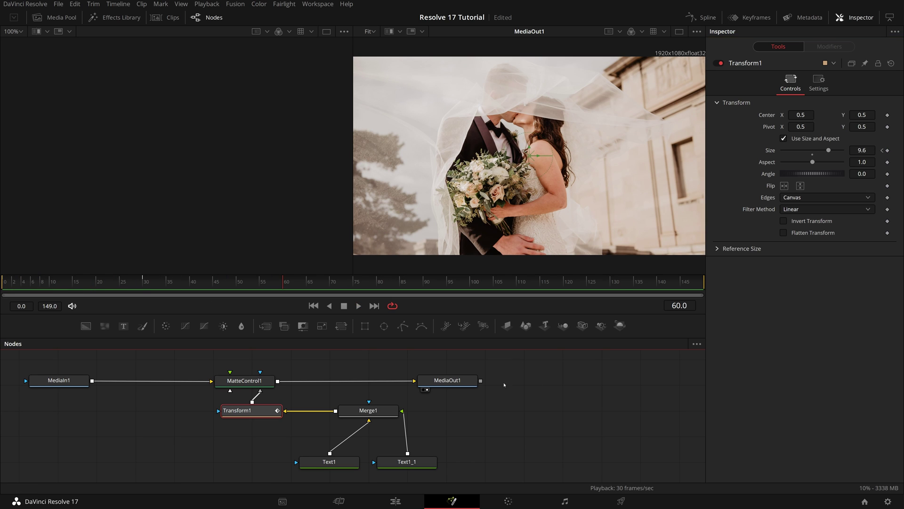
Step: Show Transform1's size curve in the Spline editor, fit it to the view, and smooth the first keyframe
click(701, 18)
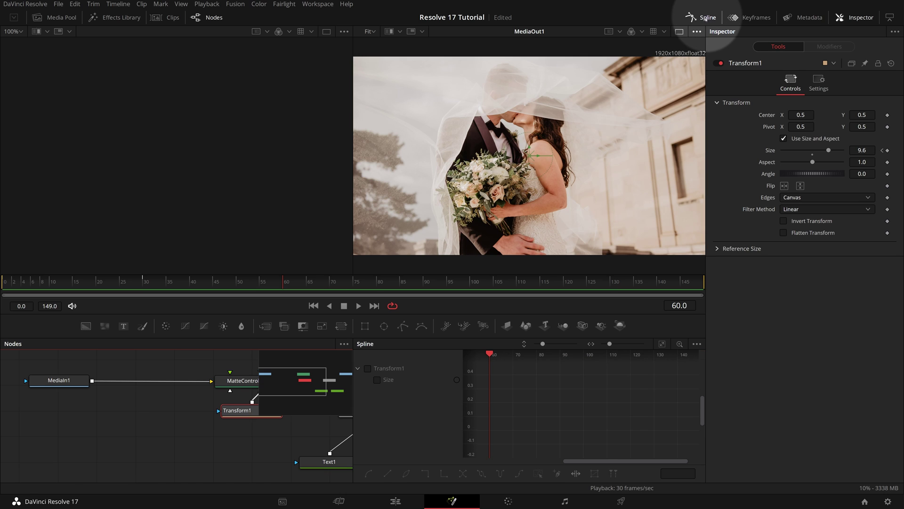
click(382, 369)
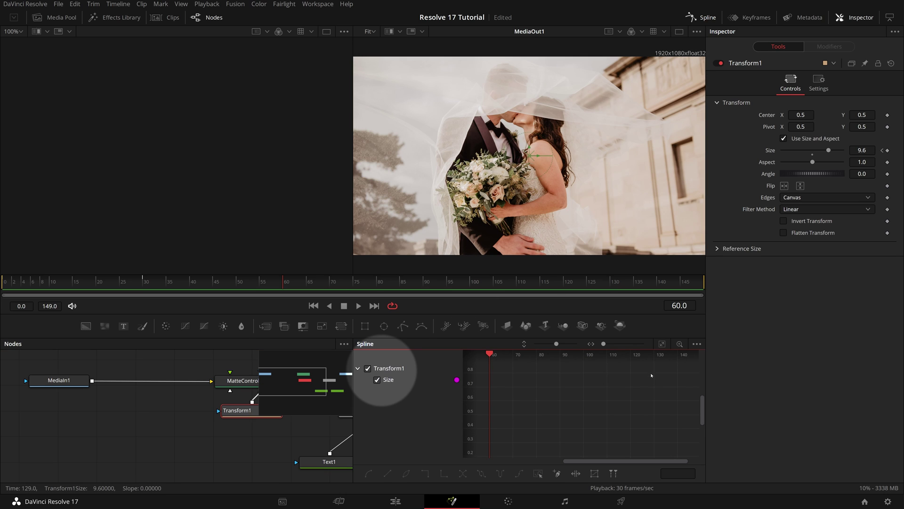
click(662, 344)
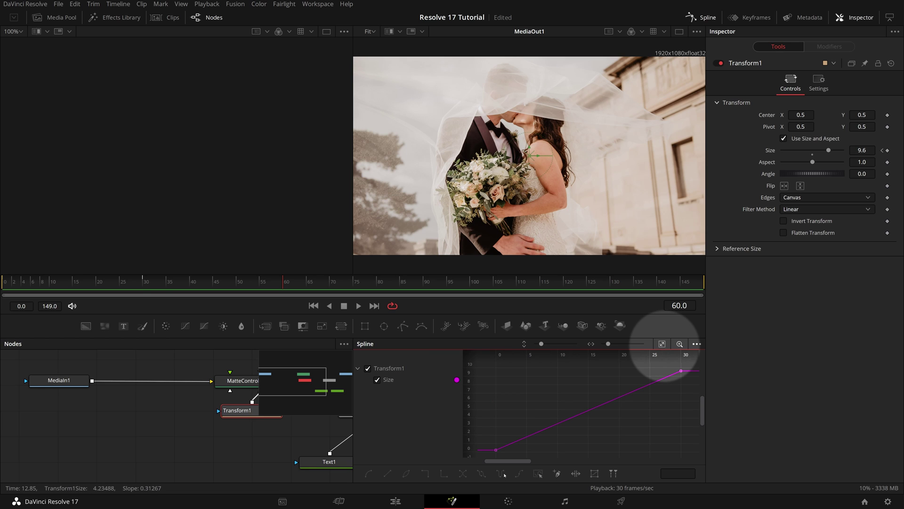
click(495, 449)
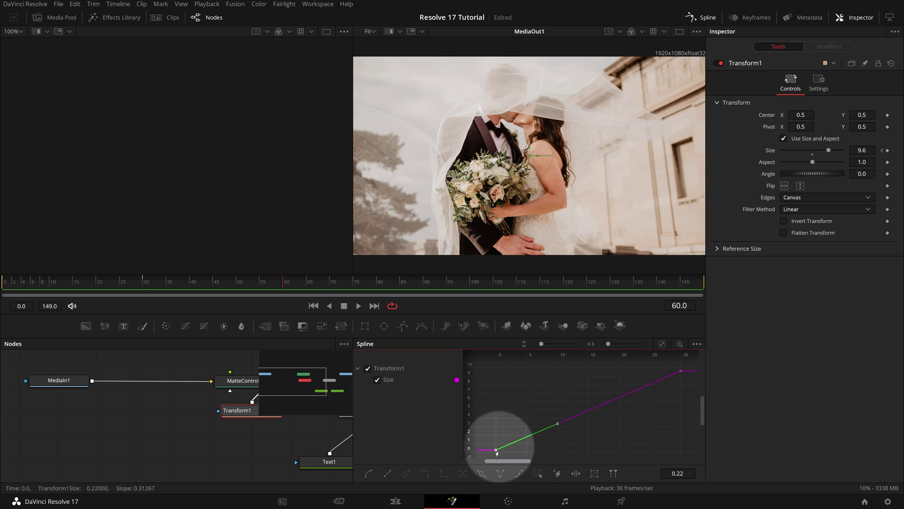
click(368, 473)
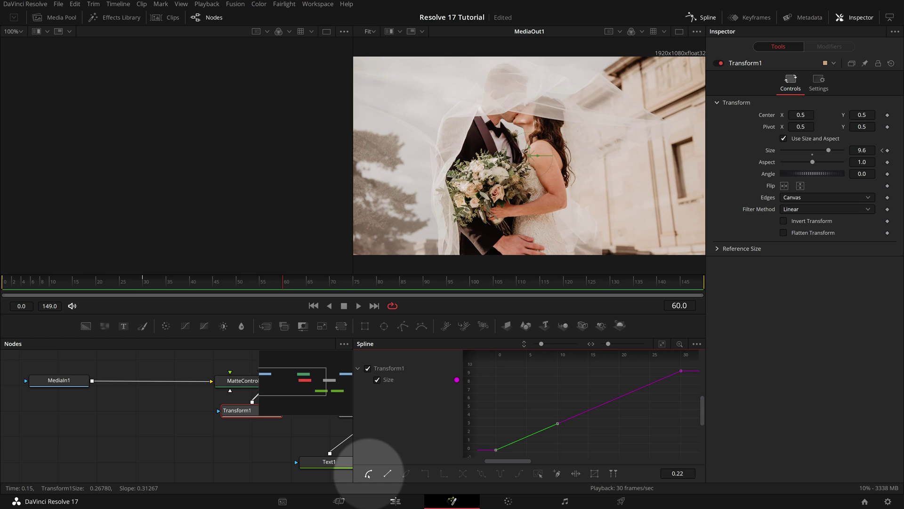
click(369, 473)
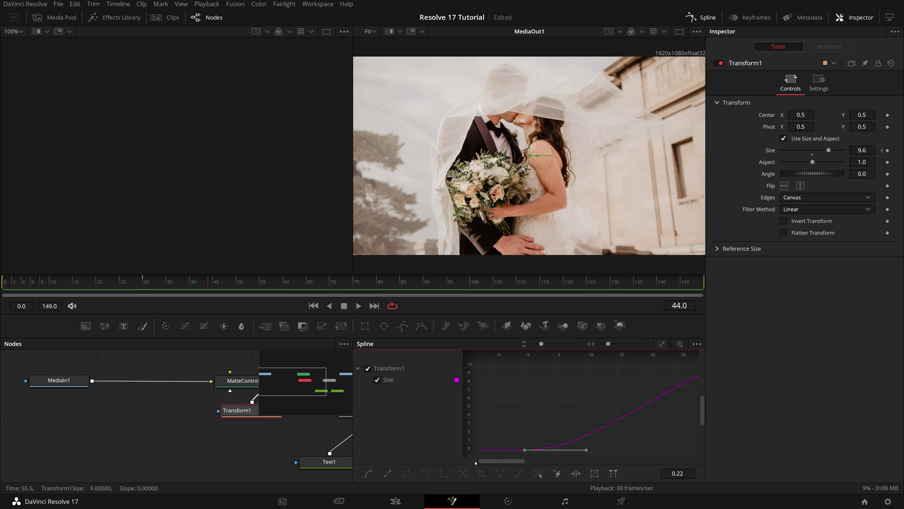
Step: Lengthen the first size keyframe's handle to about frame 16.5, play back the animation, and close the Spline editor
drag(587, 452, 627, 449)
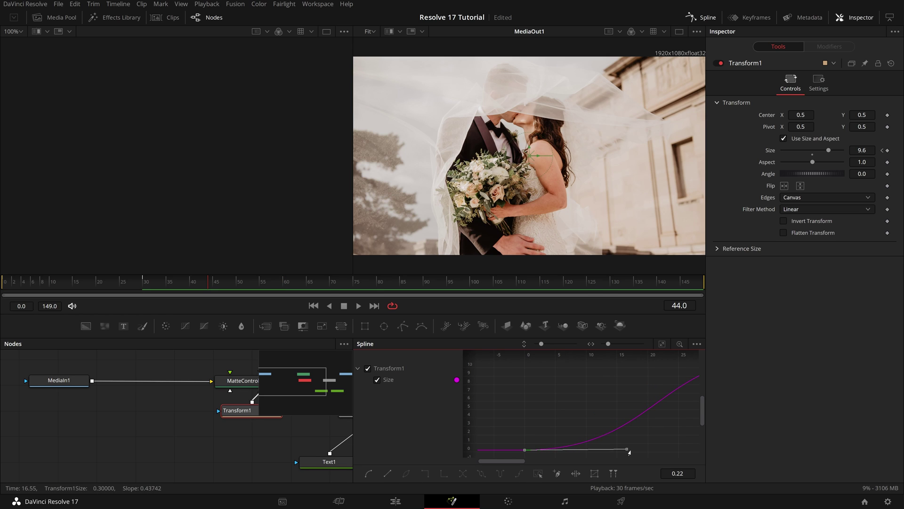
click(8, 291)
key(space)
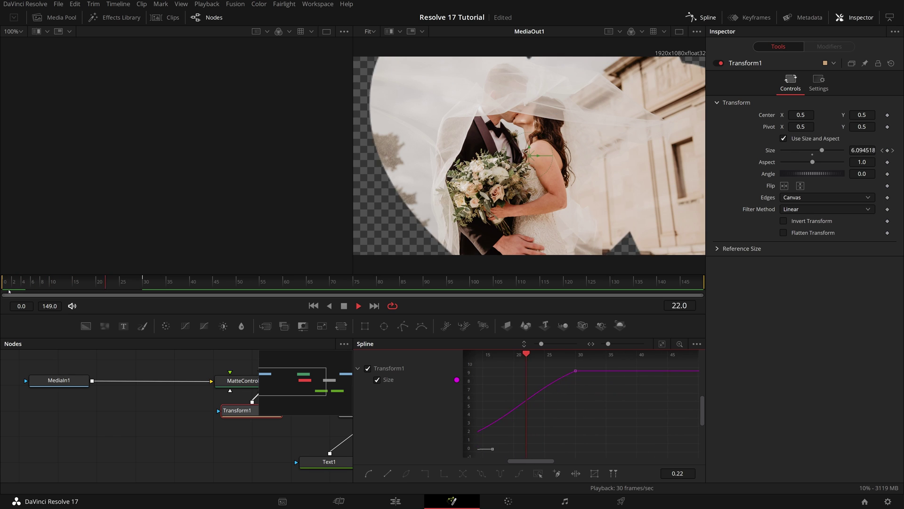
key(space)
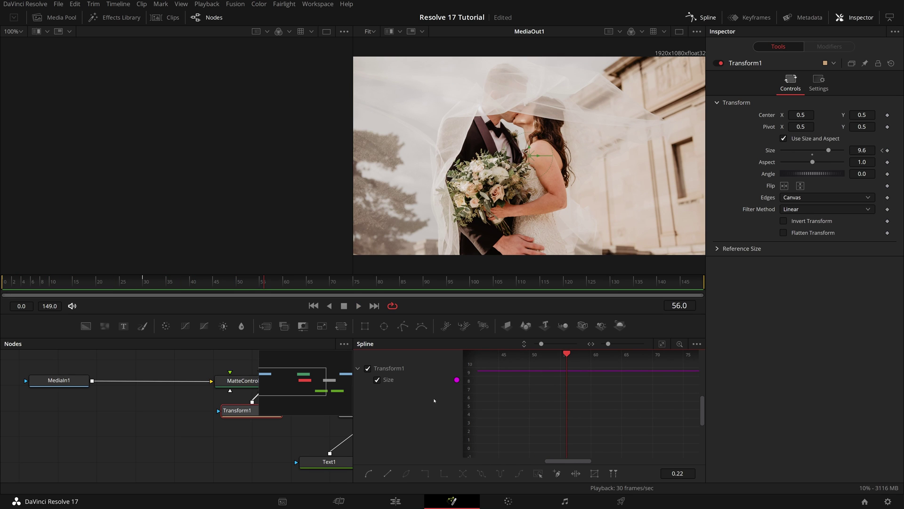
click(701, 17)
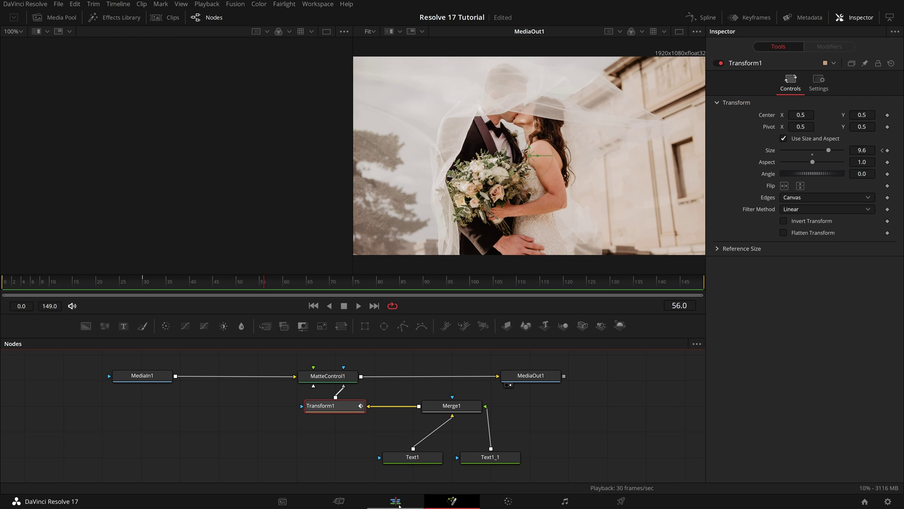
Step: Return to the Edit page and open Fusion Clip 2 in the Fusion page with a single viewer
click(395, 501)
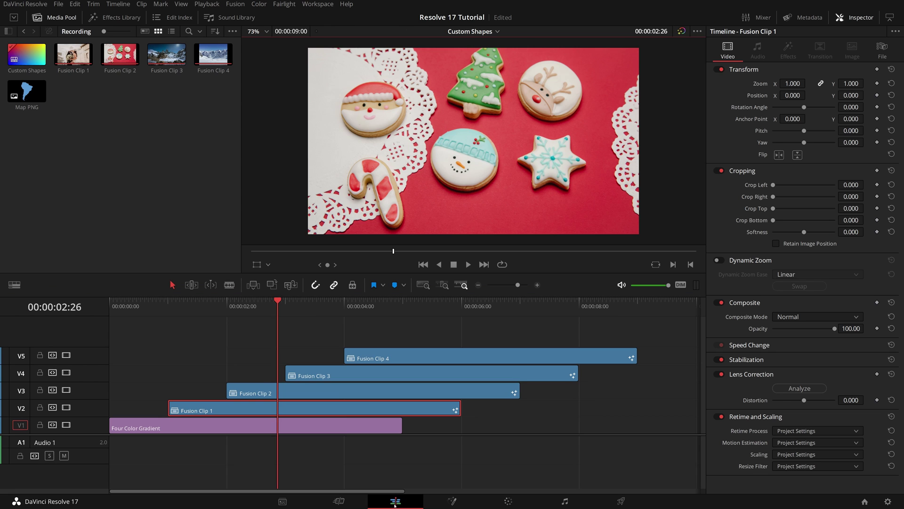
right_click(279, 388)
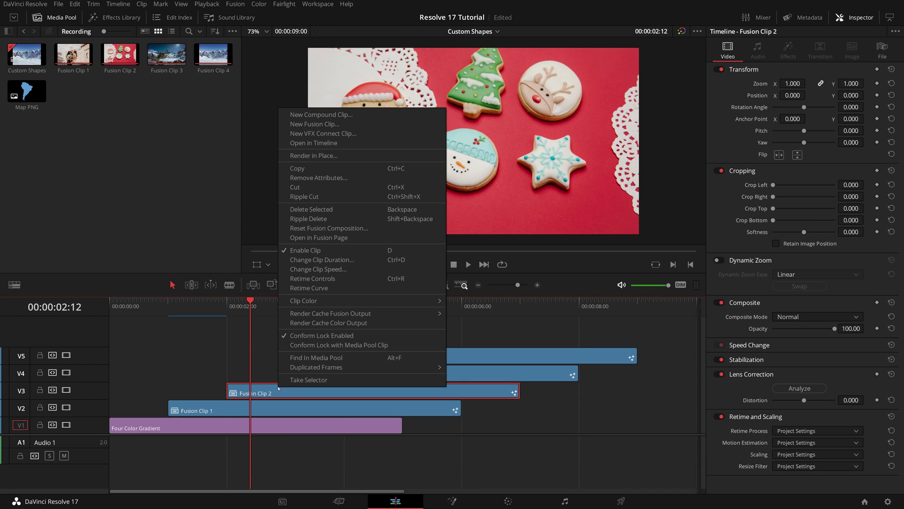
click(347, 238)
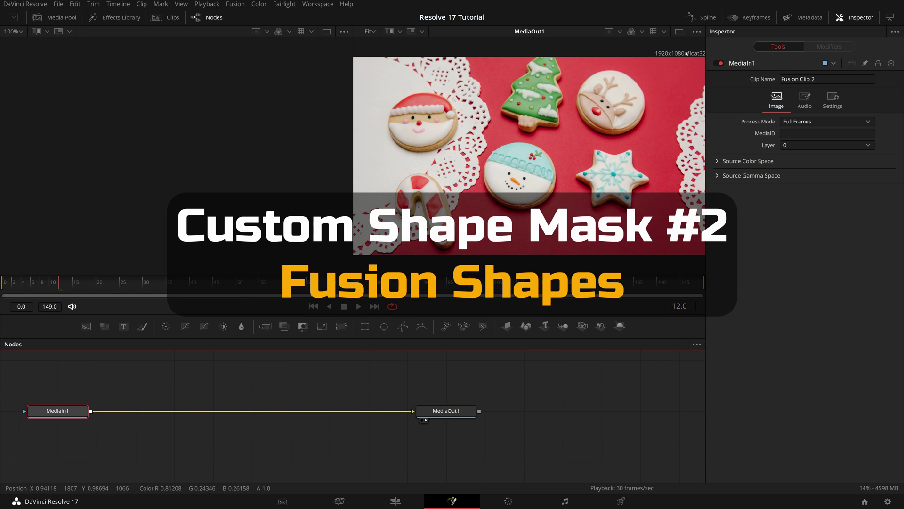
click(679, 31)
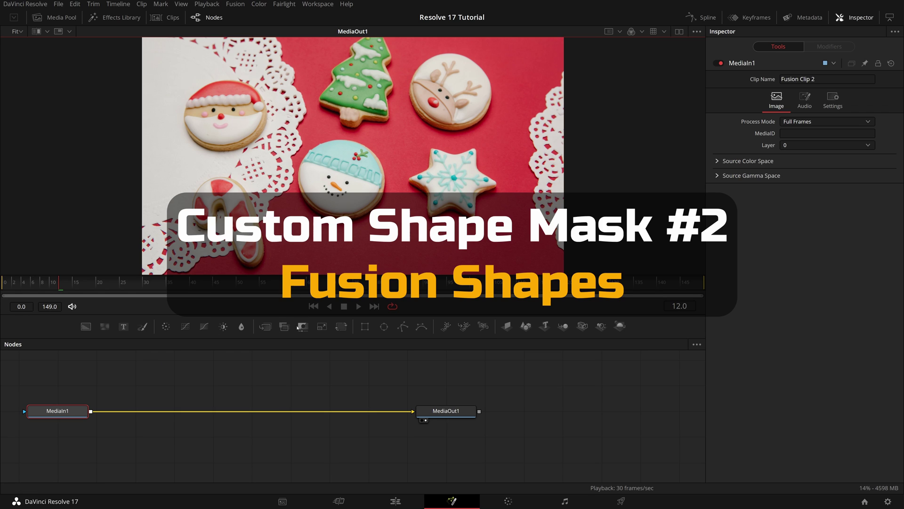
Step: Insert a MatteControl node between MediaIn1 and MediaOut1, and add an sStar shape node below the chain
drag(301, 326, 253, 423)
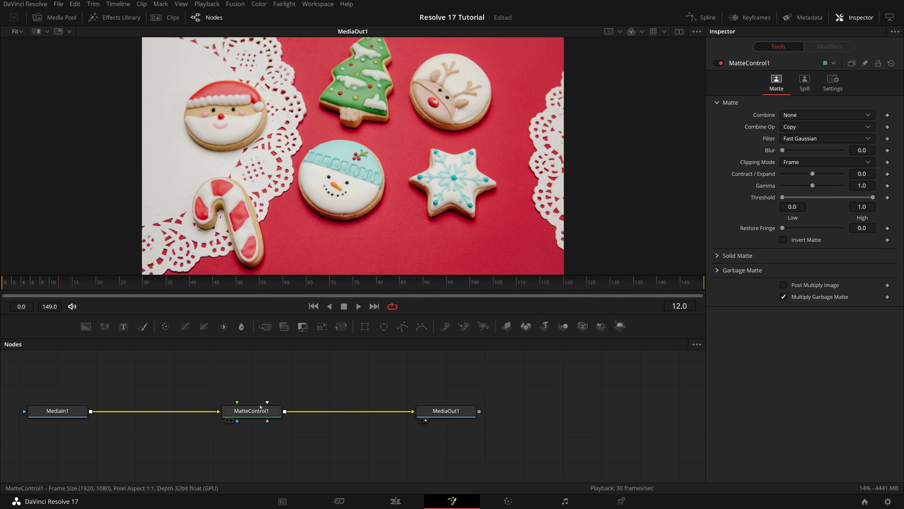
click(114, 17)
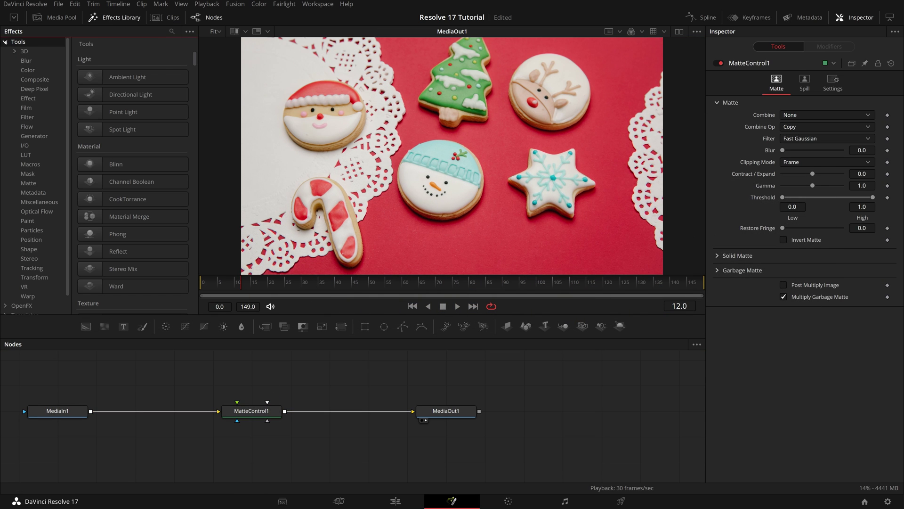
click(29, 249)
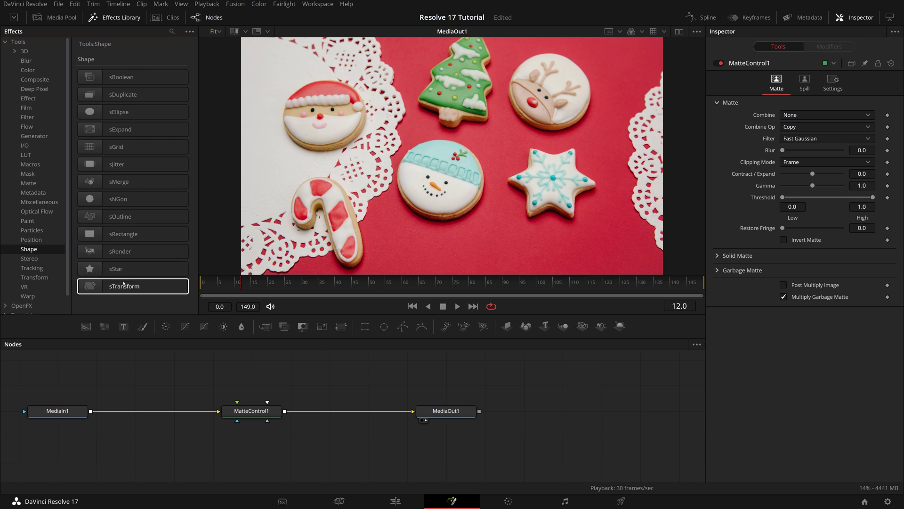
drag(111, 270, 173, 436)
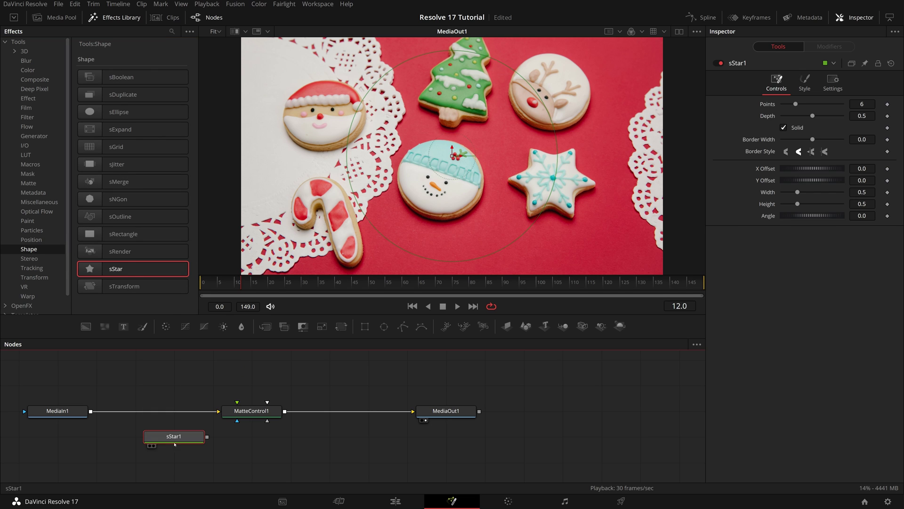
Step: Connect sStar1 through a new sRender node to MatteControl1's garbage matte input, arranging both shape nodes below the main chain
drag(120, 250, 251, 436)
drag(168, 437, 168, 463)
drag(251, 436, 255, 462)
drag(315, 438, 361, 402)
drag(220, 426, 182, 425)
drag(311, 428, 270, 429)
drag(181, 425, 144, 426)
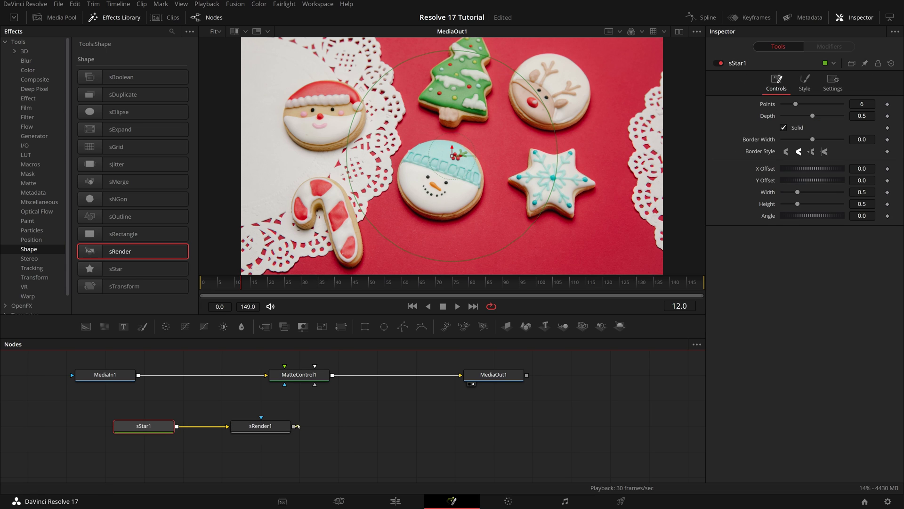
drag(308, 418, 315, 384)
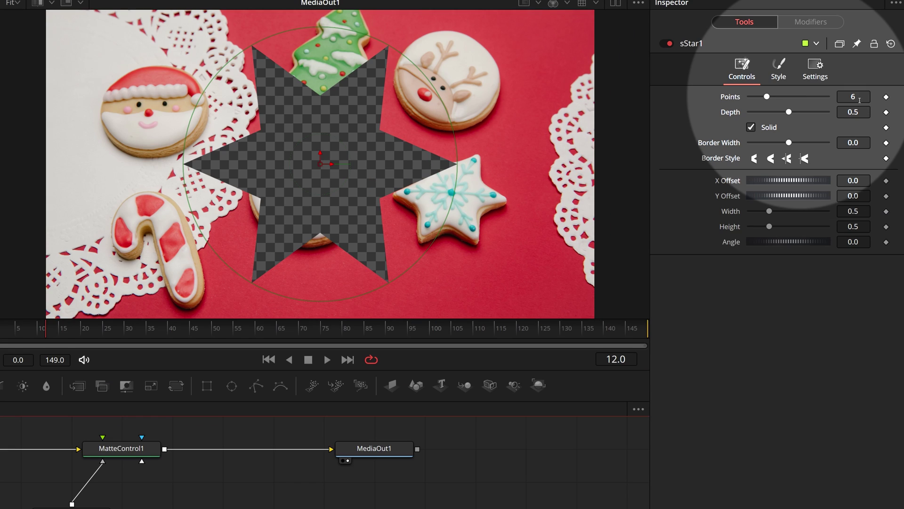
Step: Set sStar1 to 5 points, a depth of about 0.386, and a border width of about 0.092
click(860, 99)
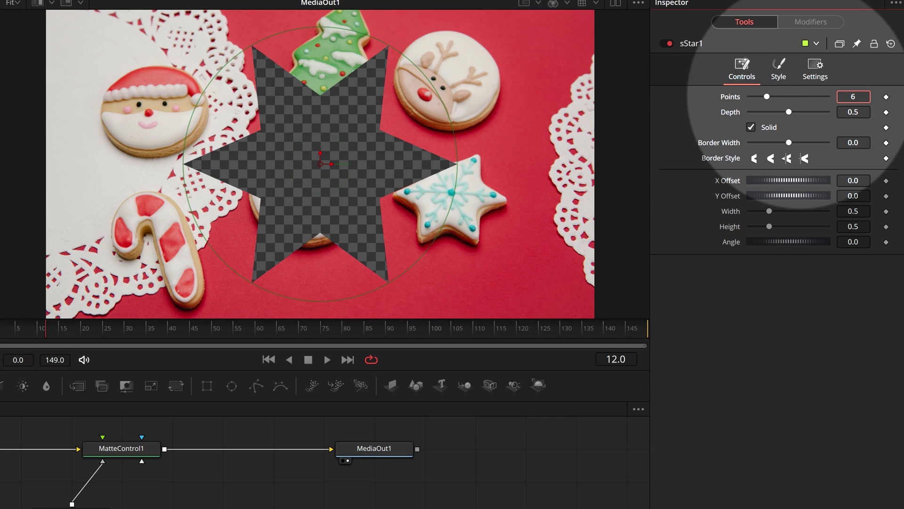
drag(859, 100, 850, 100)
drag(789, 113, 806, 143)
drag(787, 112, 781, 116)
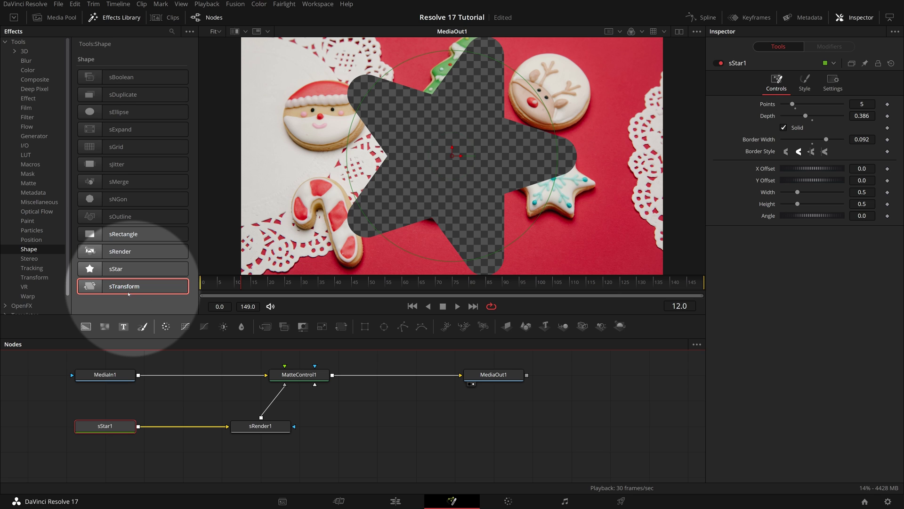
Step: Insert an sTransform node between sStar1 and sRender1 and set its X Size to 0.5
drag(124, 287, 188, 427)
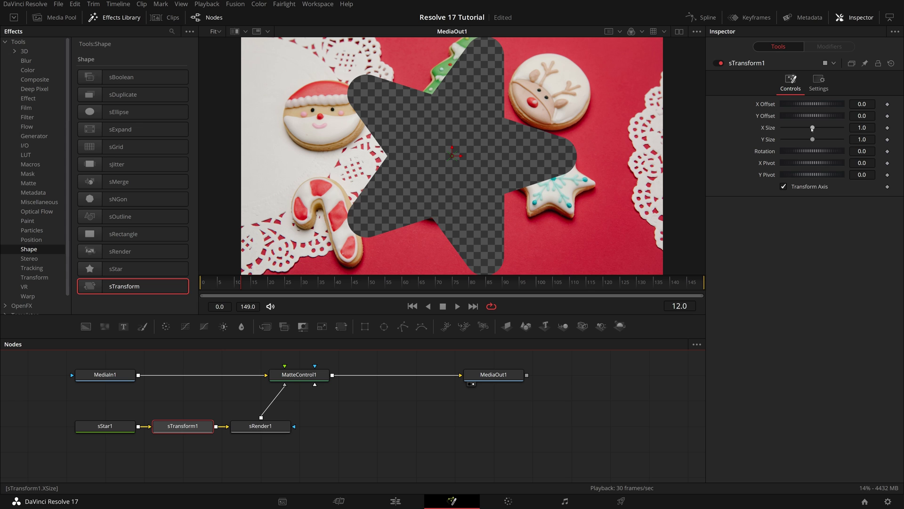
drag(812, 128, 804, 128)
click(846, 131)
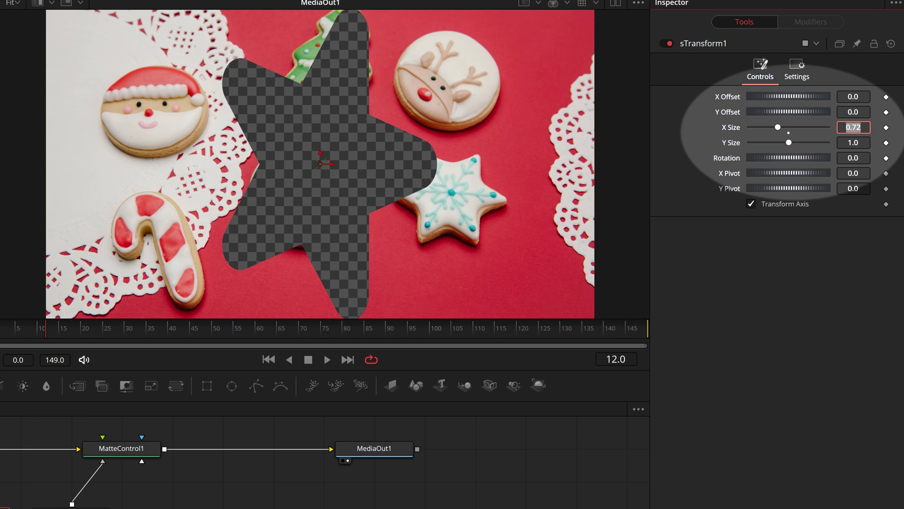
text(0.5)
key(Tab)
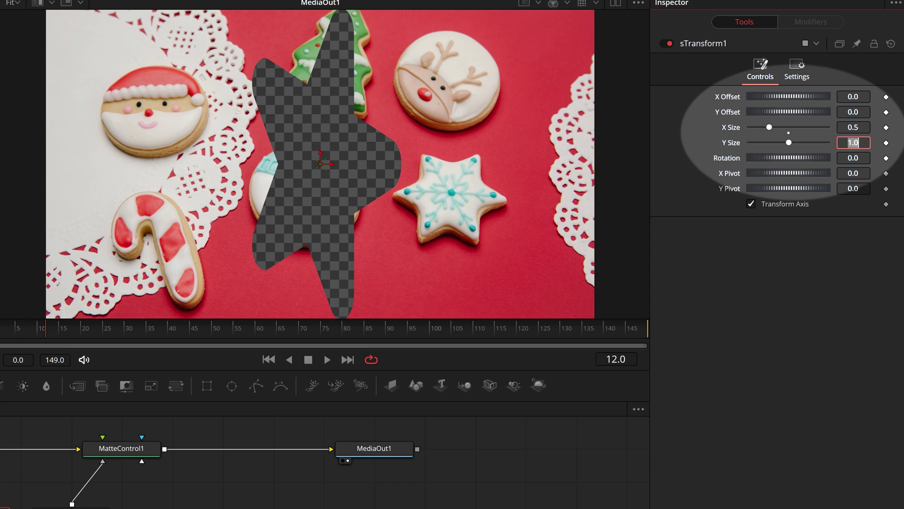
Step: Link sTransform1's Y Size to its X Size with the expression XSize, and enlarge the star proportionally
text(=)
key(Return)
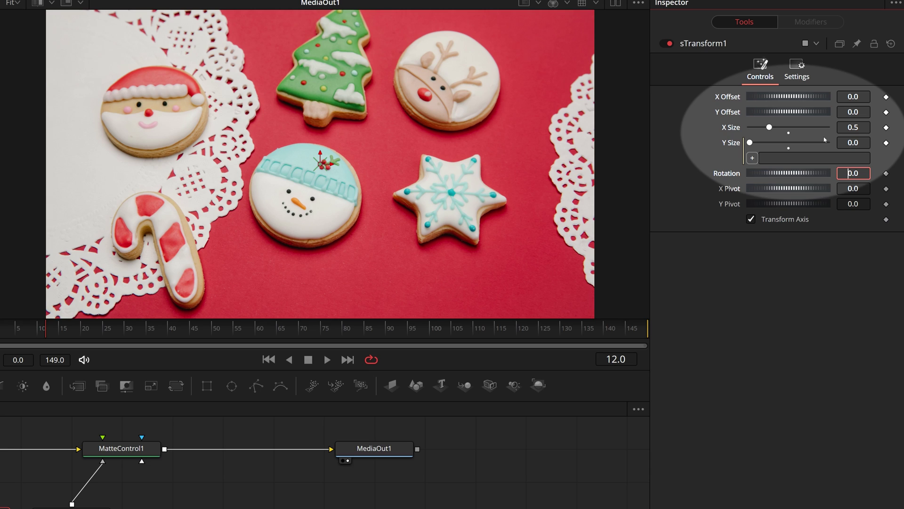
click(752, 157)
drag(752, 158, 732, 126)
drag(731, 127, 730, 127)
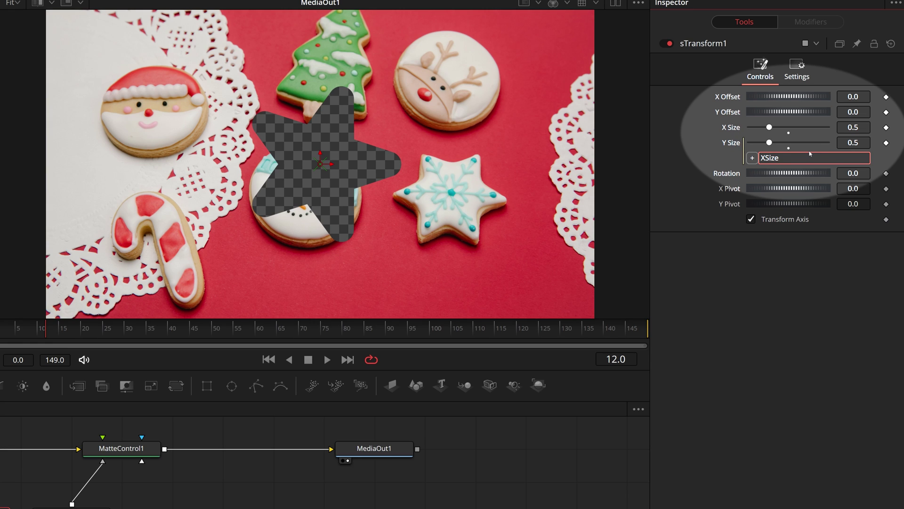
mouse_move(769, 128)
mouse_down()
mouse_move(796, 127)
mouse_move(778, 140)
mouse_up()
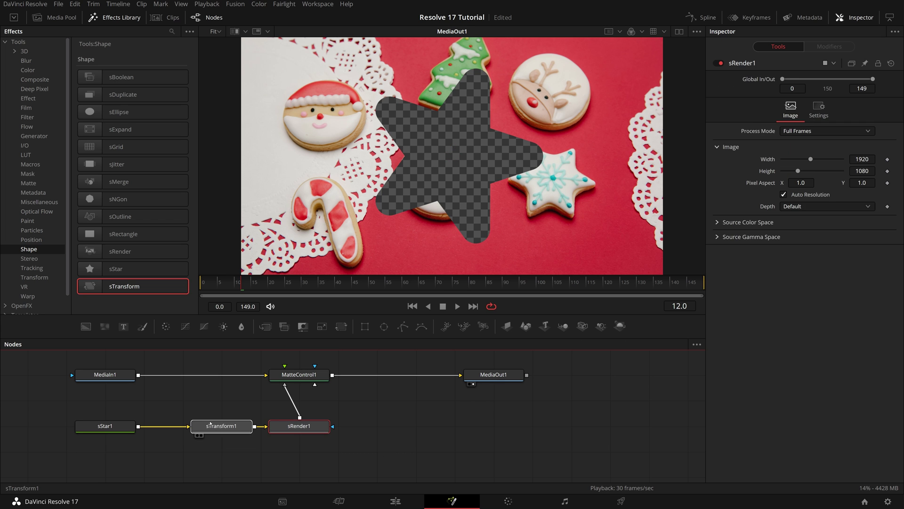
Step: Invert MatteControl1's garbage matte so that only the star-shaped area of the image is kept
click(20, 508)
click(140, 452)
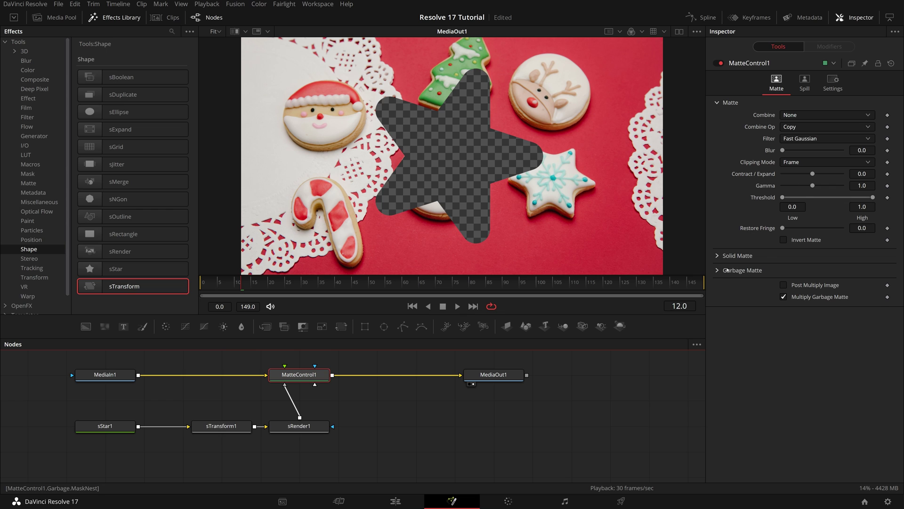
click(782, 270)
click(783, 283)
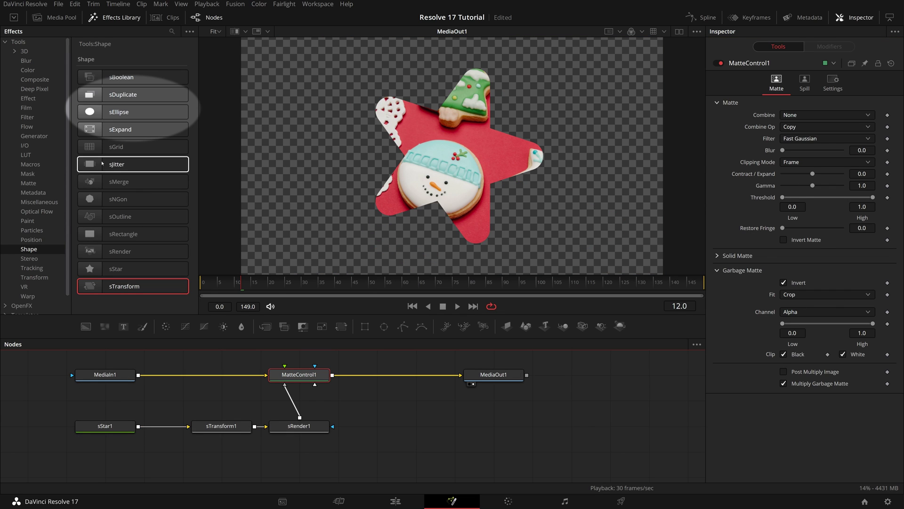
Step: Add an sEllipse node merged with sStar1, and set the ellipse's width and height to 0.25
drag(118, 111, 174, 426)
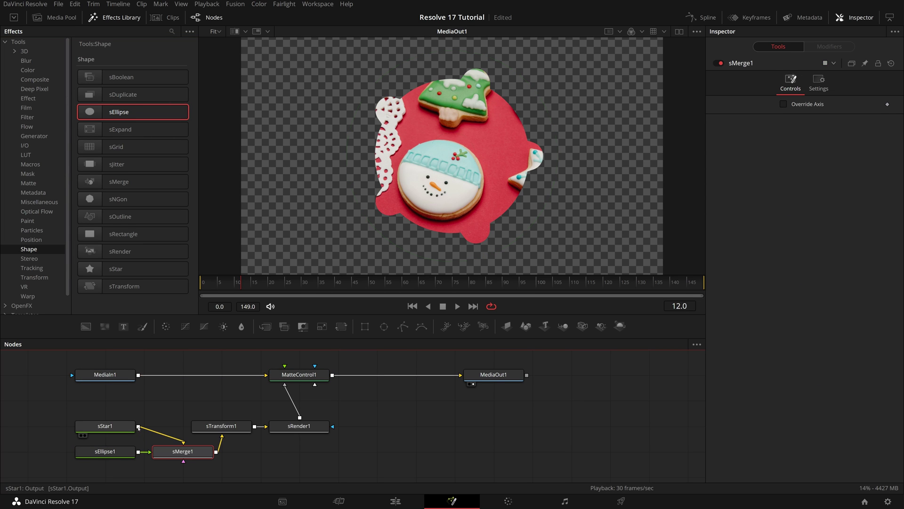
click(113, 456)
drag(797, 157, 791, 157)
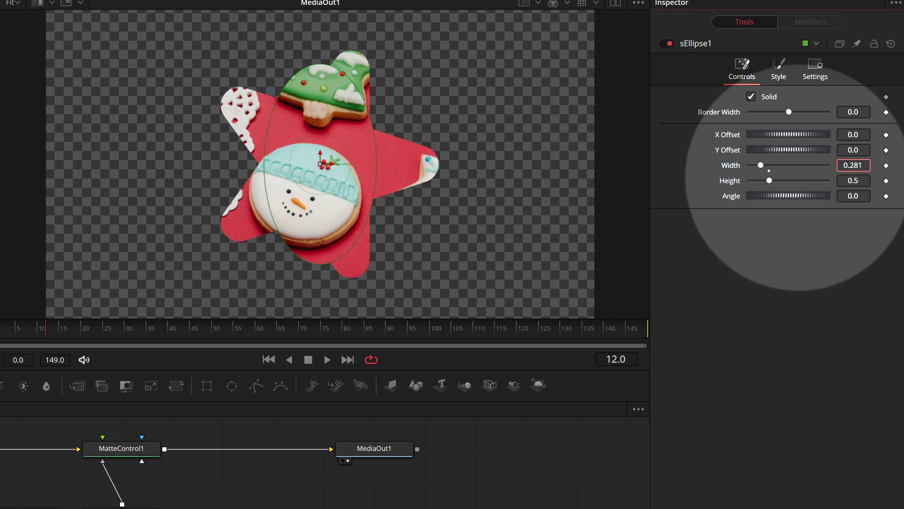
text(0.25)
key(Tab)
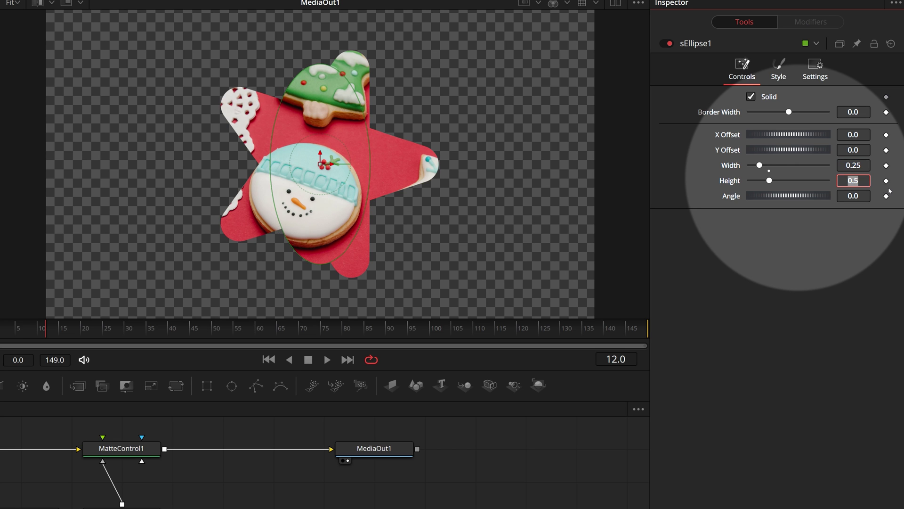
text(0.25)
key(Tab)
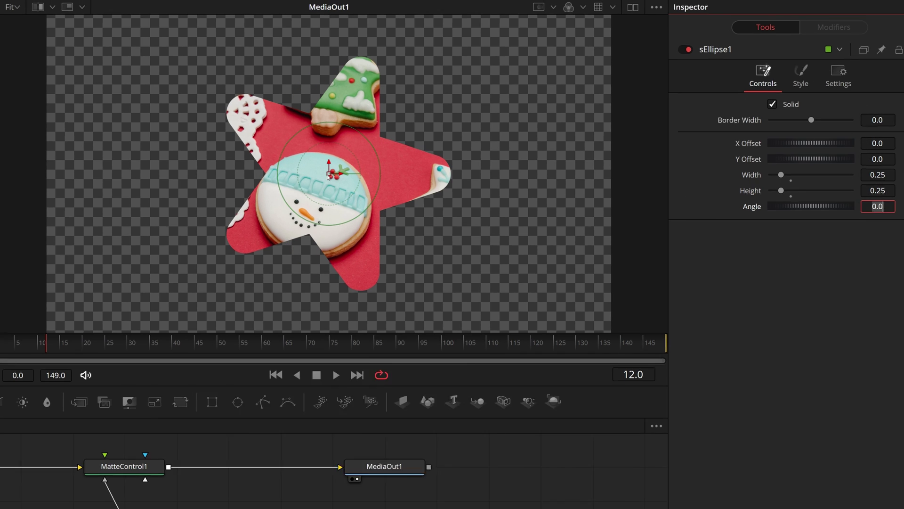
Step: Move the ellipse onto the star's upper point, at an X offset of about 0.076 and Y offset of about 0.216
drag(321, 164, 355, 69)
drag(404, 103, 400, 115)
key(ctrl+k)
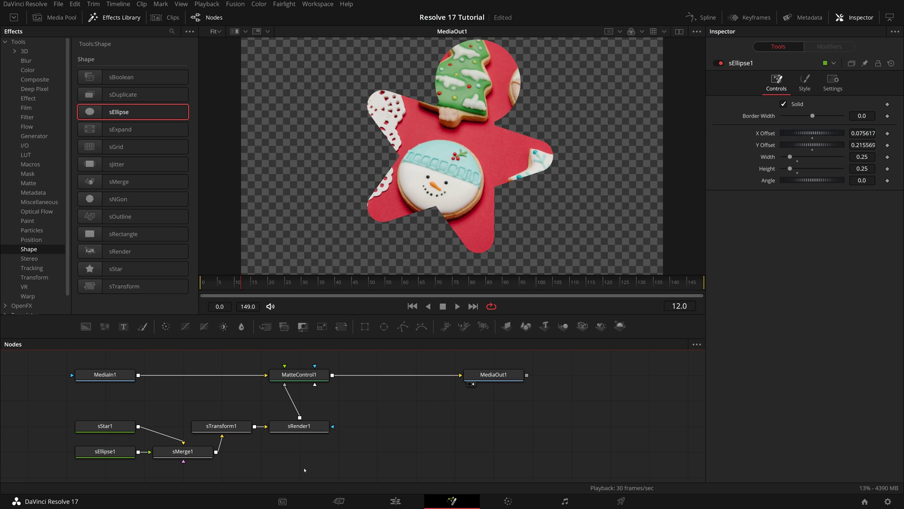
Step: Keyframe sTransform1's X Size at 0.08 on frame 0 and 3.41 on frame 30
click(221, 426)
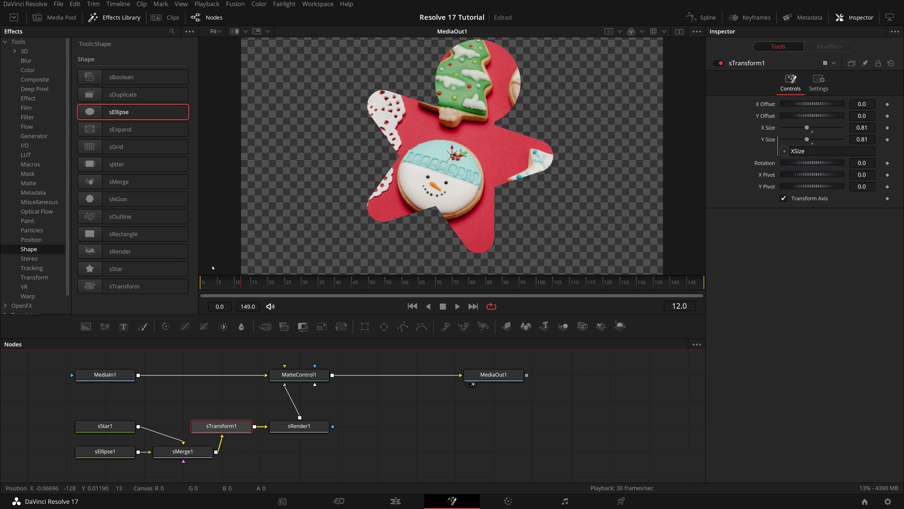
click(203, 283)
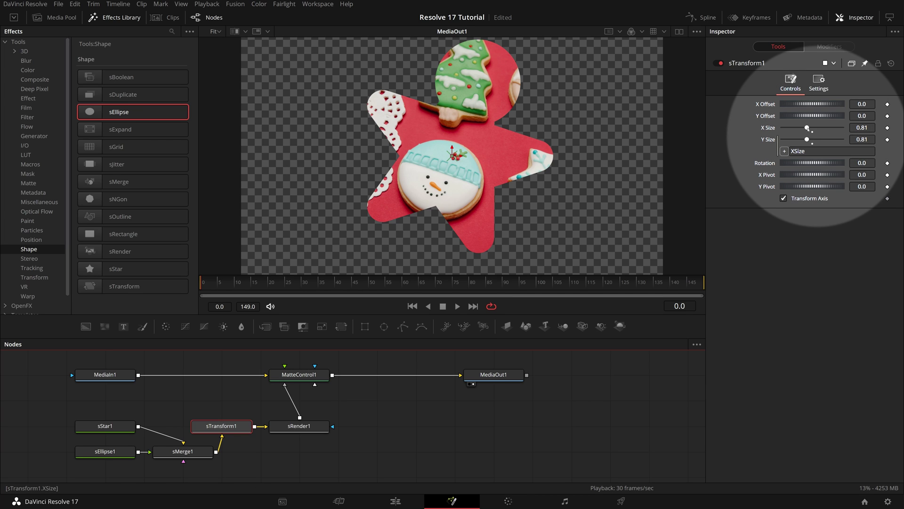
click(888, 127)
drag(806, 127, 784, 128)
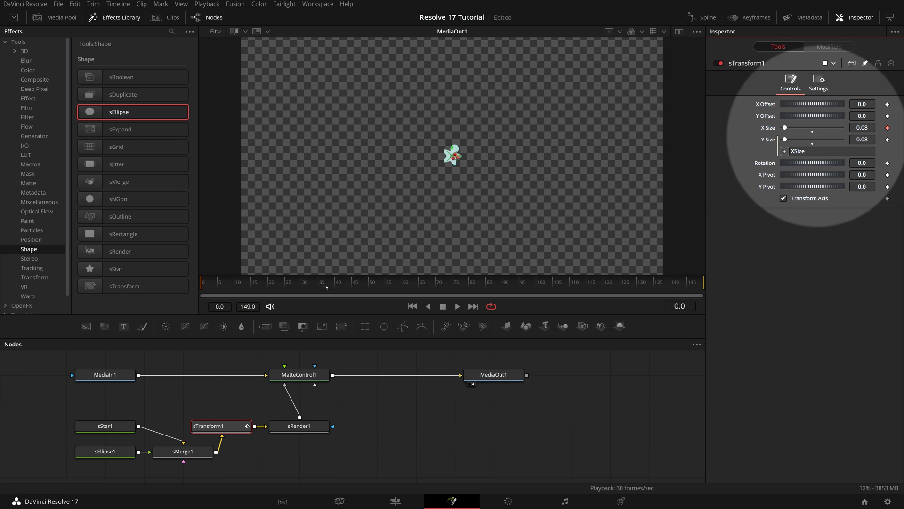
click(302, 286)
drag(785, 127, 830, 133)
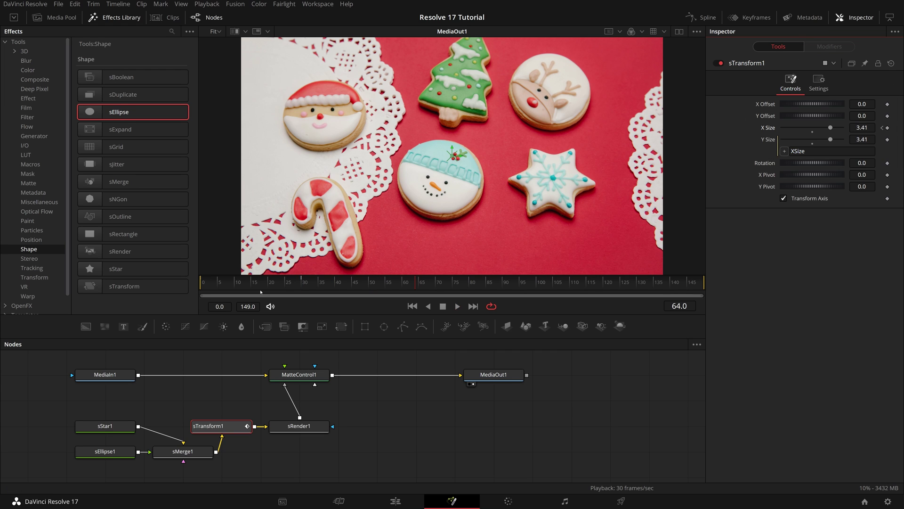
Step: Show sTransform1's X Size curve in the Spline editor and ease it out of the first keyframe with its handle
click(701, 17)
click(376, 380)
key(ctrl+f)
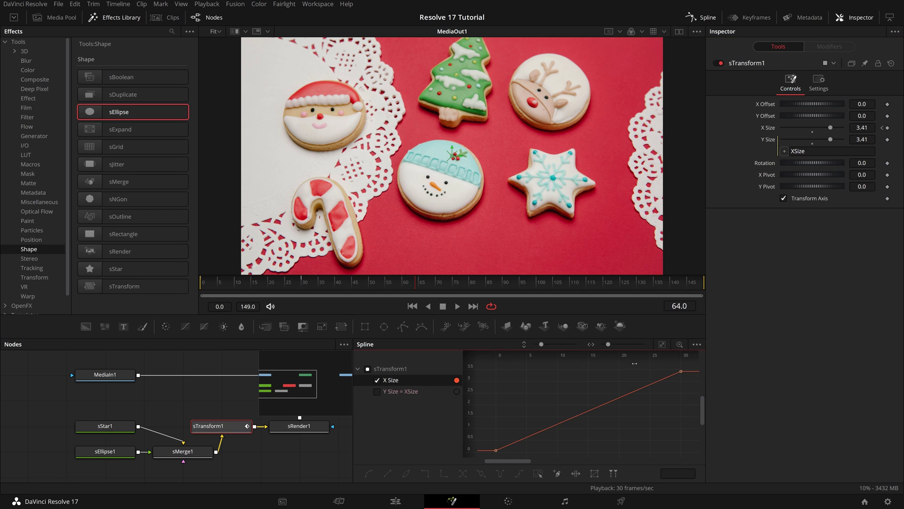
click(496, 450)
drag(557, 424, 597, 450)
drag(499, 354, 571, 354)
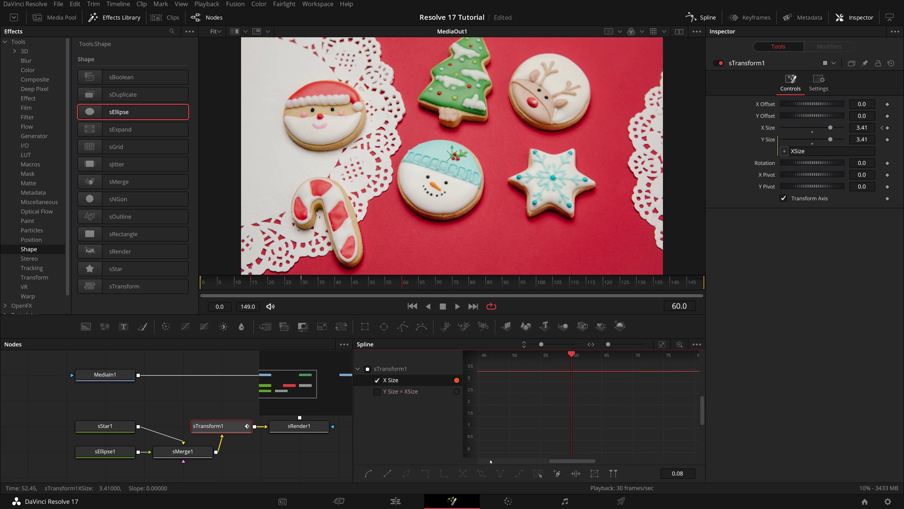
Step: Return to the Edit page and open Fusion Clip 3 in the Fusion page
click(395, 503)
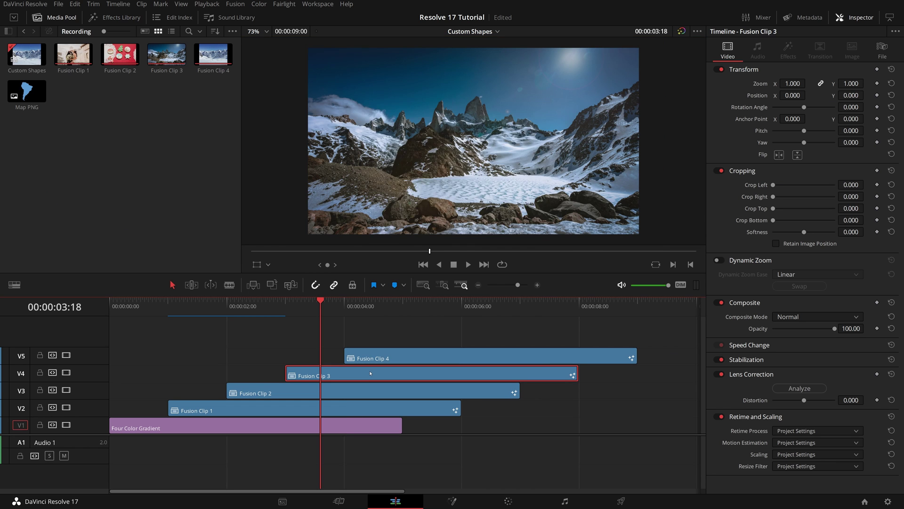
right_click(370, 372)
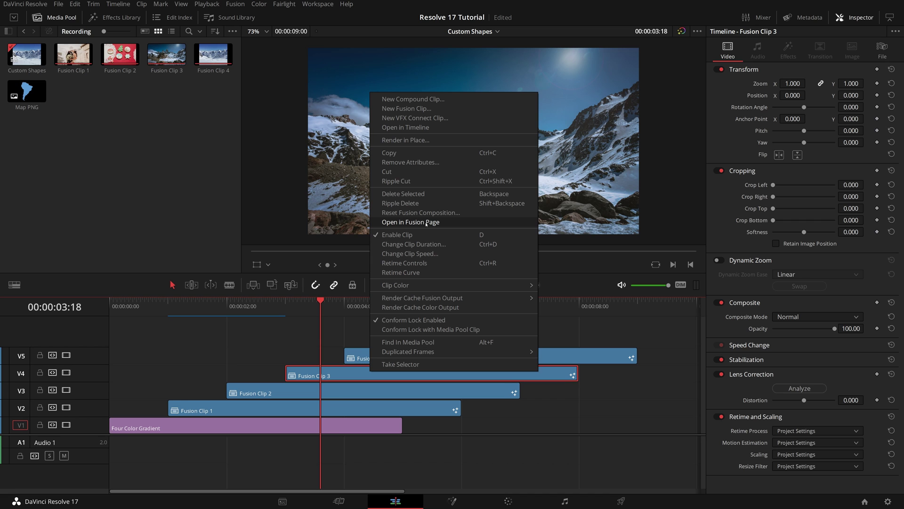
click(426, 223)
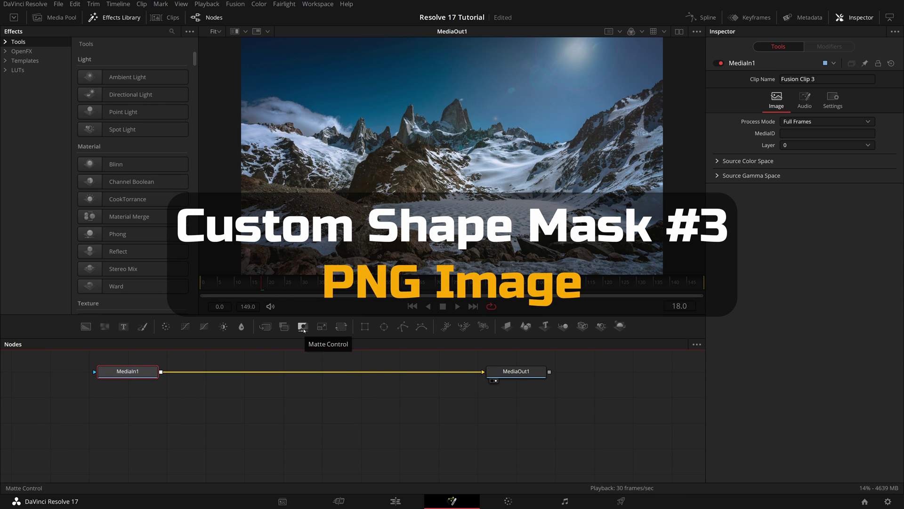
Step: Insert a MatteControl node between MediaIn1 and MediaOut1, and connect the Map PNG image to its garbage matte input
drag(304, 331, 323, 382)
click(323, 418)
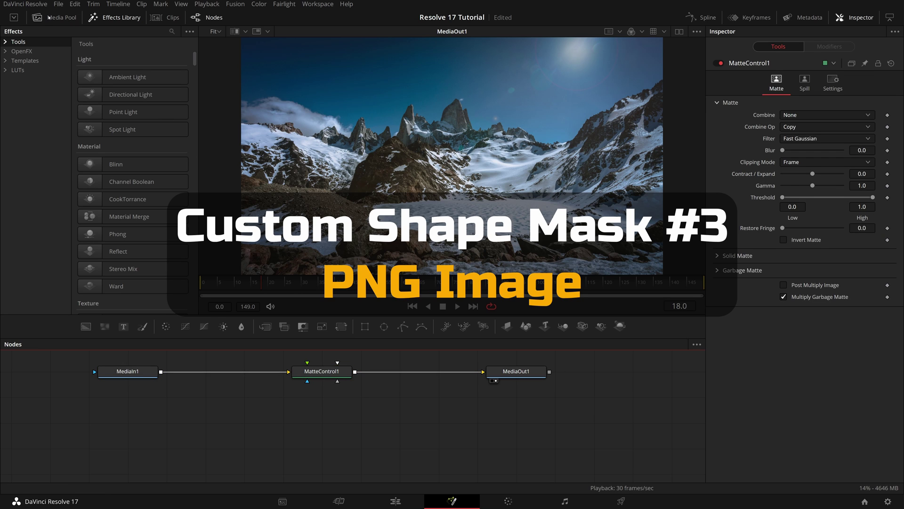
click(49, 18)
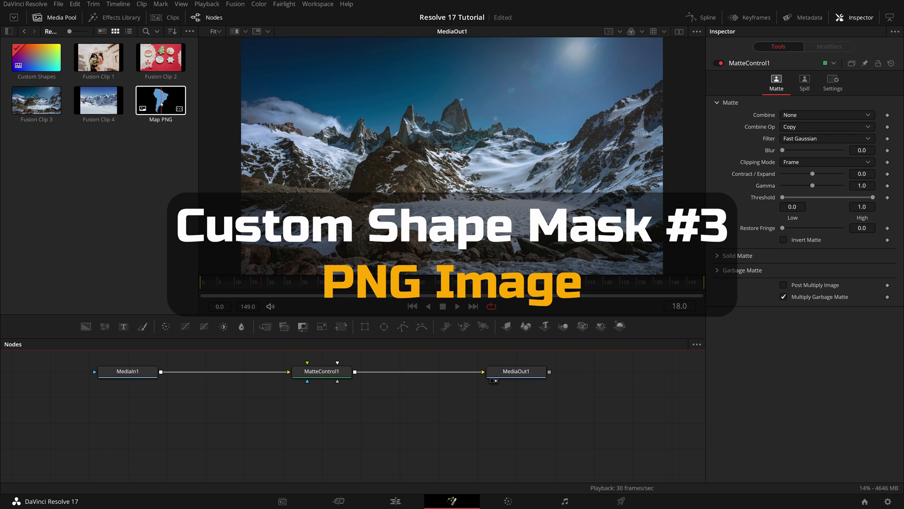
drag(161, 104, 337, 381)
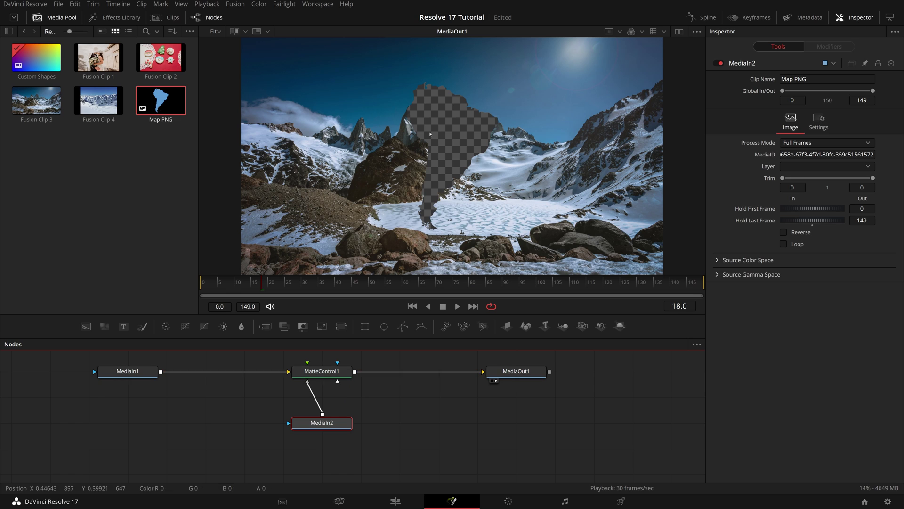
Step: Invert MatteControl1's garbage matte so the mountain image fills only the map shape
click(322, 371)
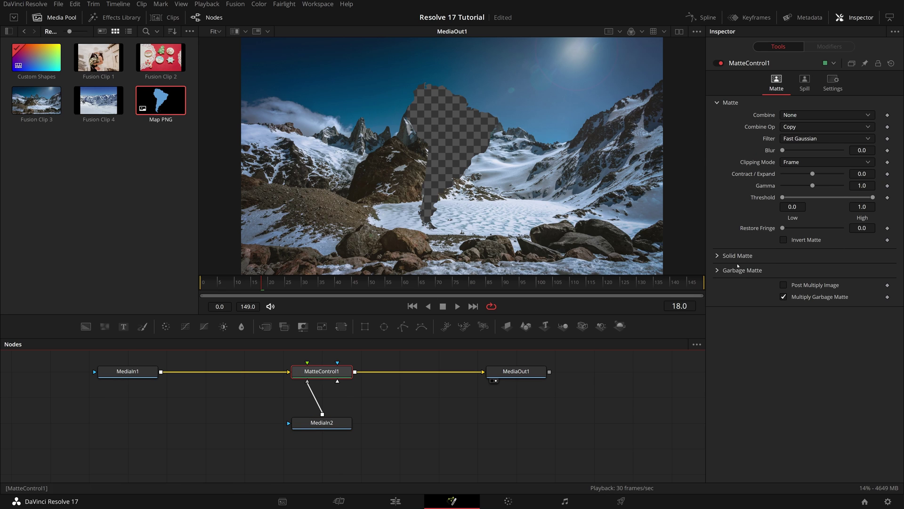
click(718, 270)
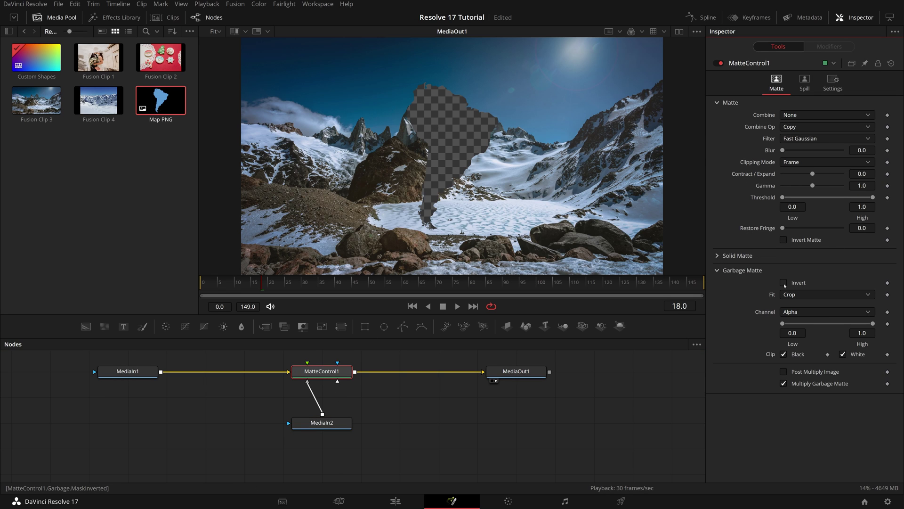
click(783, 283)
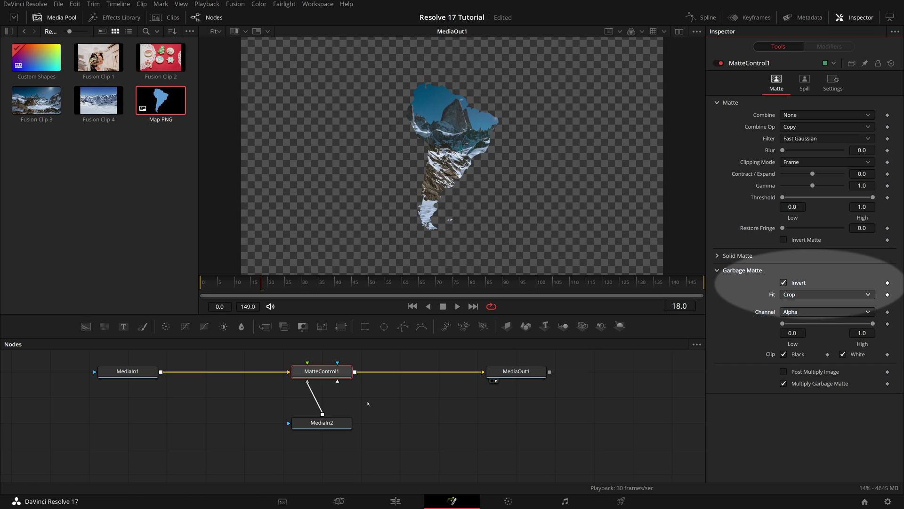
Step: Insert a Transform node between MediaIn2 and MatteControl1
click(327, 426)
click(340, 326)
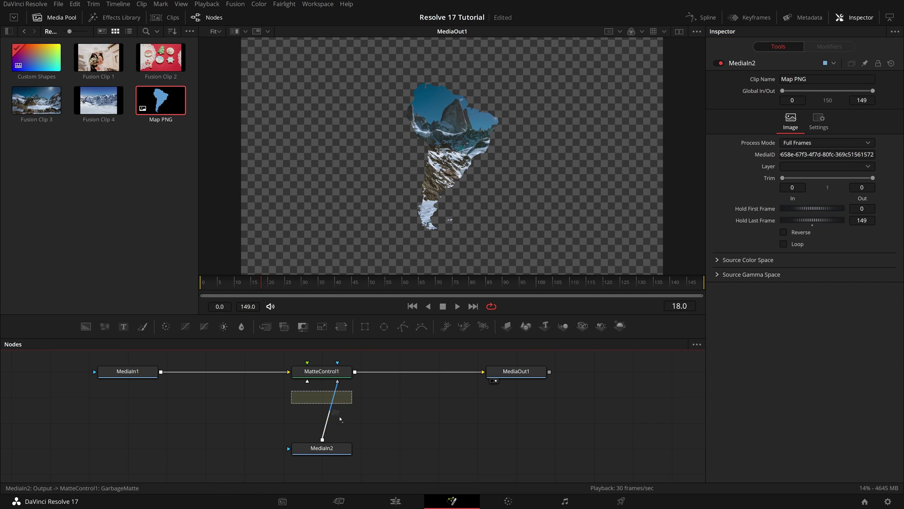
drag(339, 400, 339, 425)
Step: Animate Transform1's Size with a keyframe on frame 0 and a value of 12.9 on frame 30
click(218, 284)
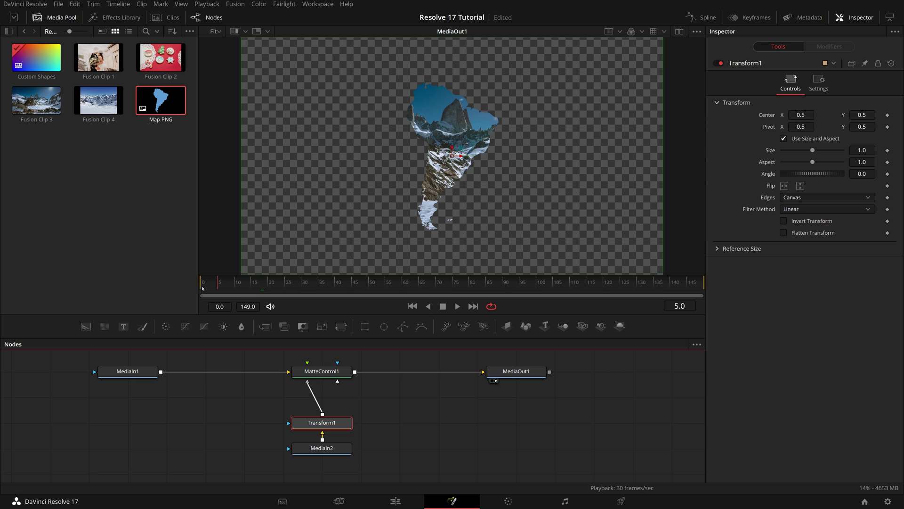
drag(205, 287, 201, 287)
click(887, 150)
drag(813, 151, 849, 152)
click(301, 285)
Step: Show Transform1's Size curve in the Spline editor and ease it out of the first keyframe with its handle
click(701, 18)
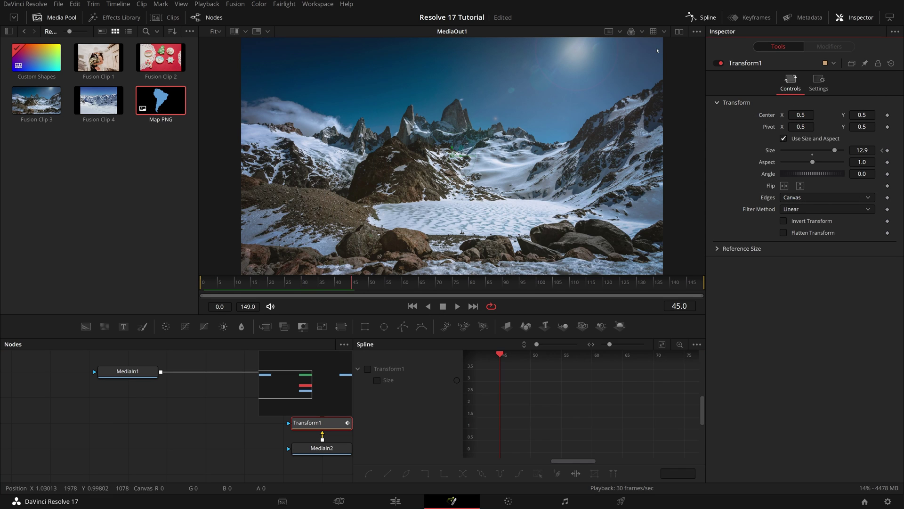
click(377, 380)
key(ctrl+f)
drag(557, 423, 612, 453)
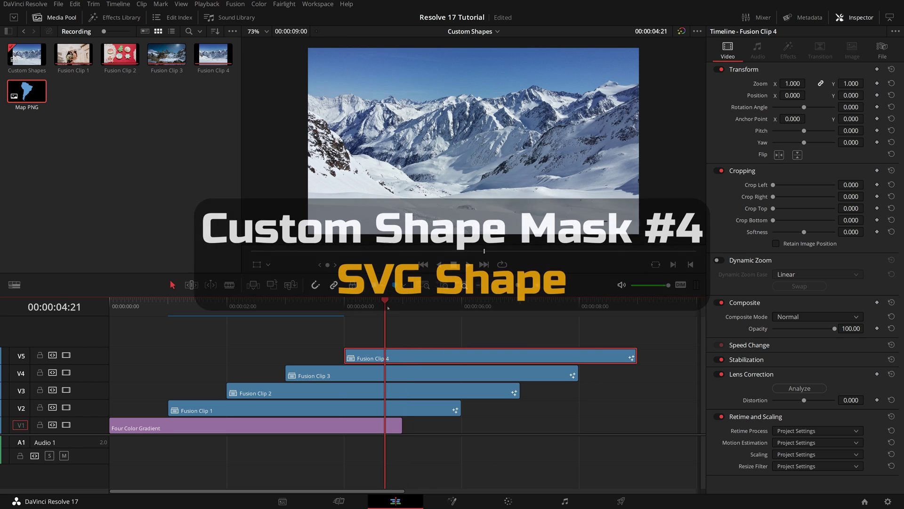
Step: Open Fusion Clip 4 in the Fusion page and insert a MatteControl node between MediaIn1 and MediaOut1
right_click(427, 356)
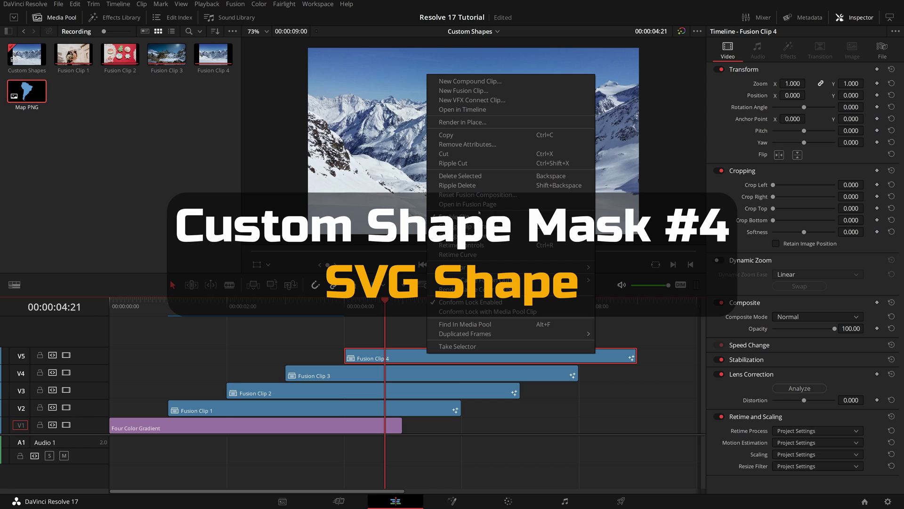
click(471, 204)
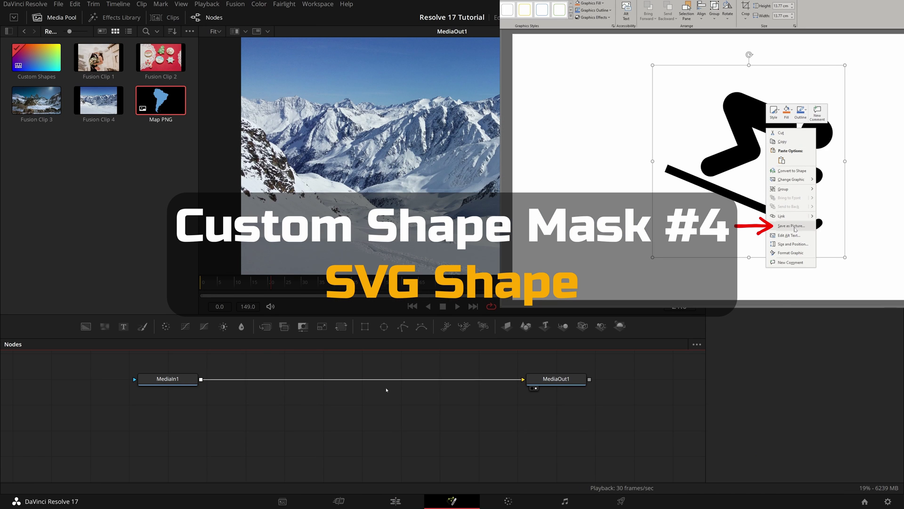
drag(303, 326, 389, 391)
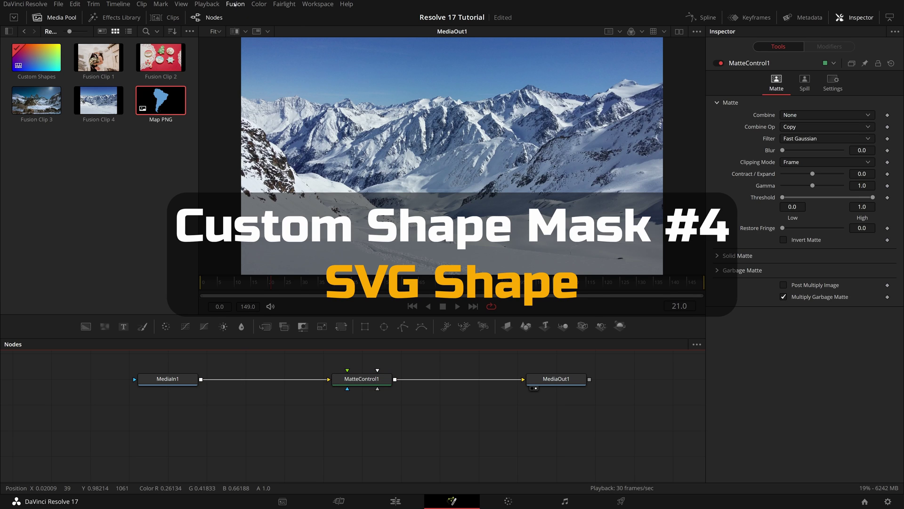
Step: Import the SVG file Ski icon.svg, accepting an image size of 706 by 706
click(235, 3)
mouse_move(264, 53)
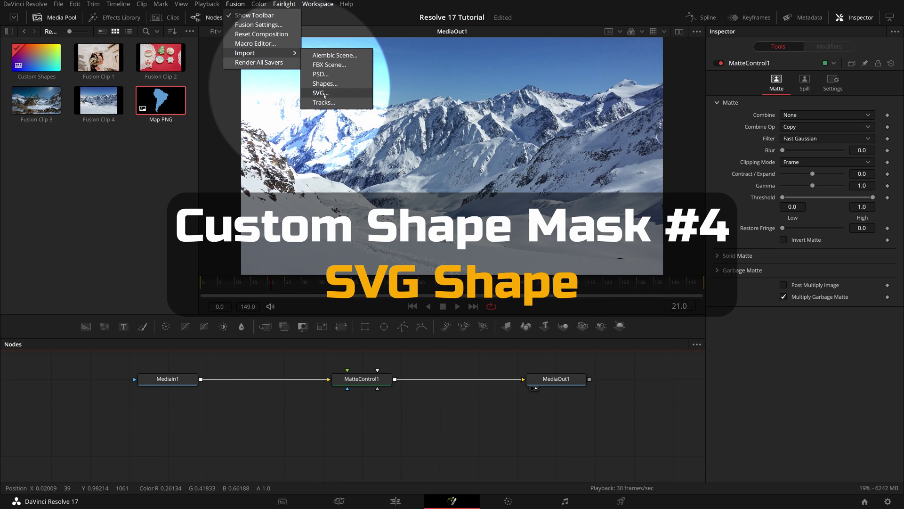
click(324, 94)
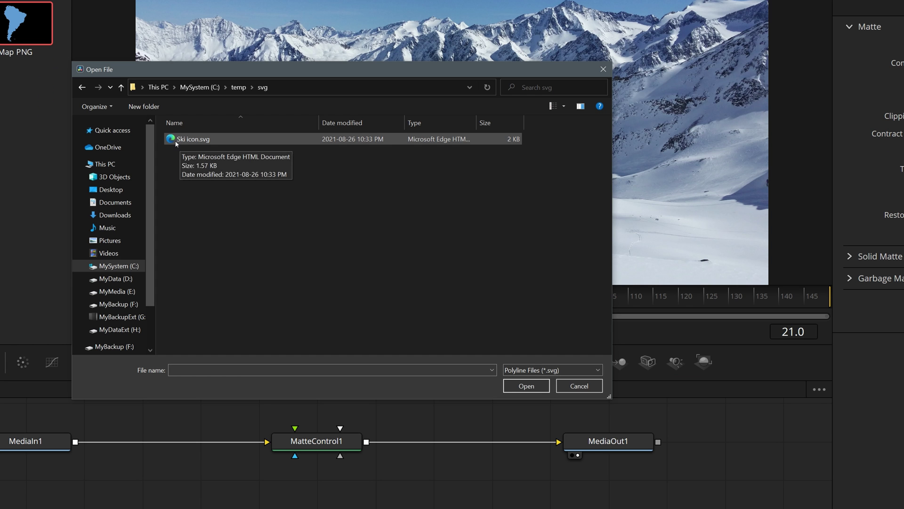
click(176, 141)
click(526, 386)
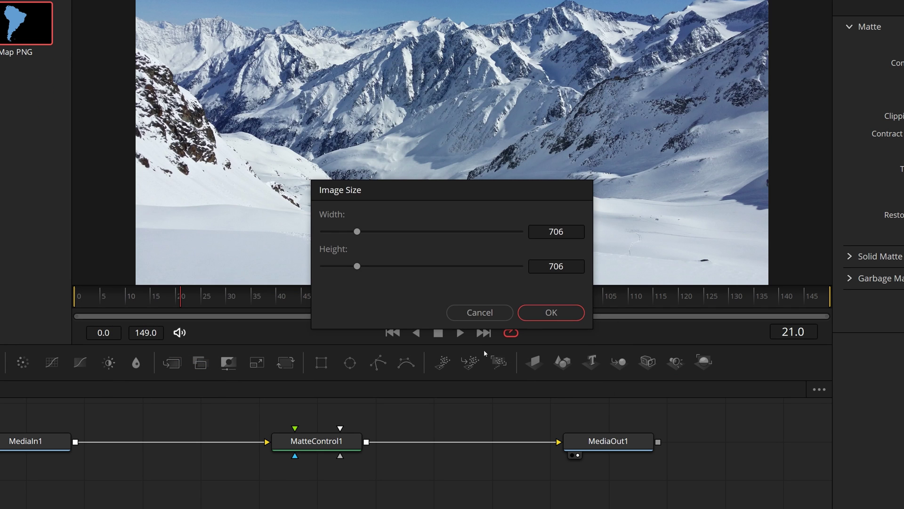
click(549, 316)
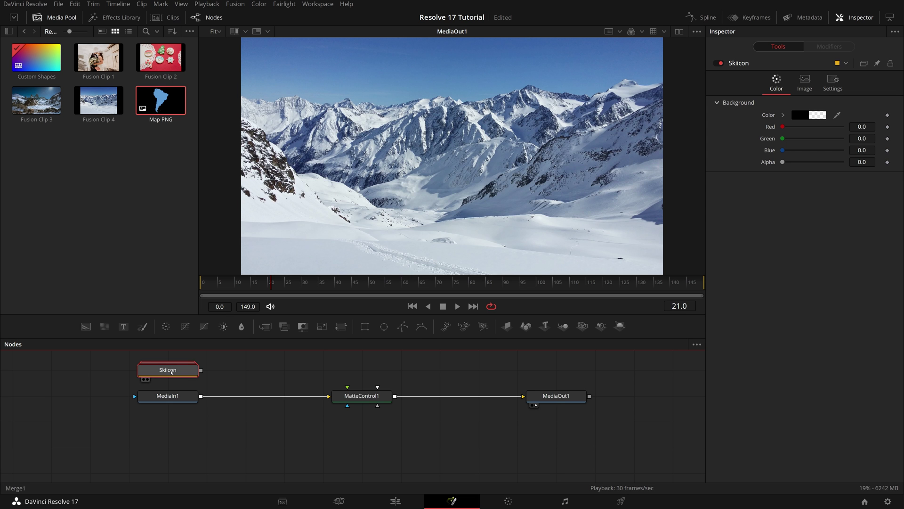
Step: Place the Skiicon group below the main chain, look inside it, and connect its output to MatteControl1's garbage matte input
drag(185, 376, 185, 427)
double_click(178, 423)
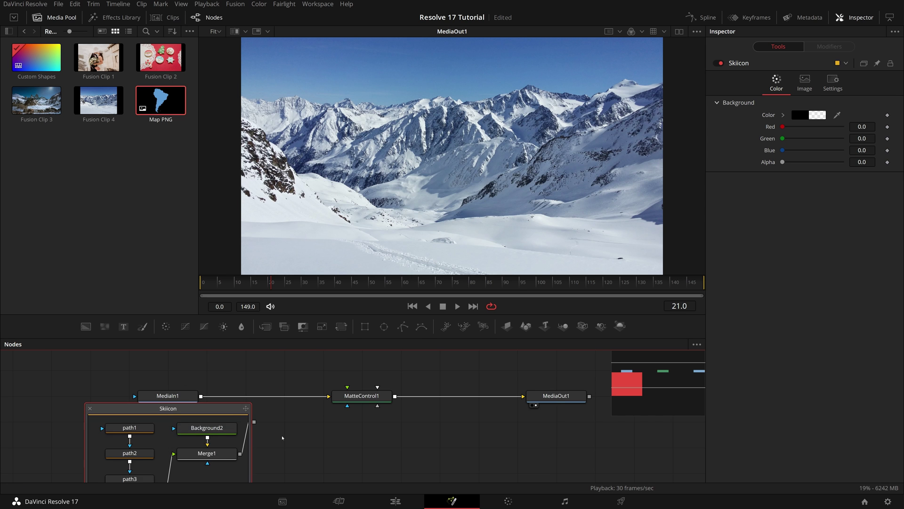
drag(286, 440, 325, 392)
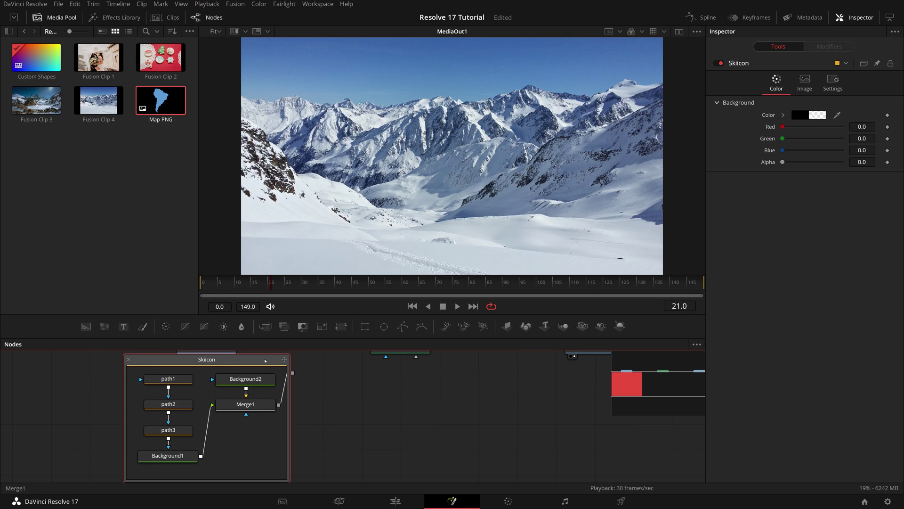
click(128, 359)
drag(213, 374, 345, 400)
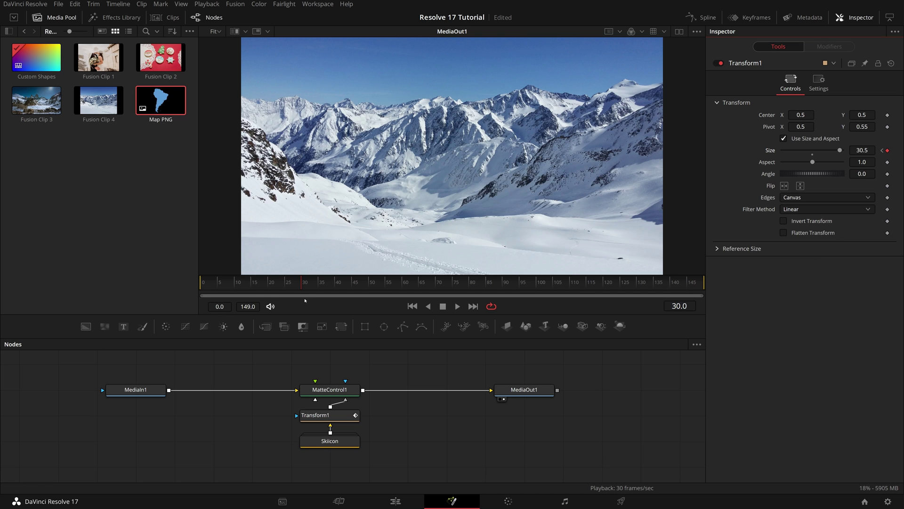
Step: Play back the animated ski-shaped mask, and play the whole edit timeline from its start
key(space)
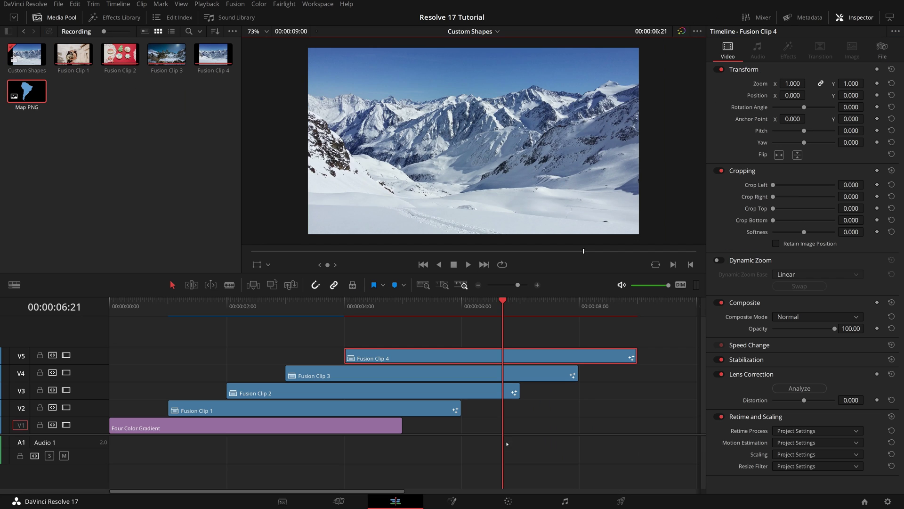
click(344, 304)
drag(334, 303, 109, 305)
key(space)
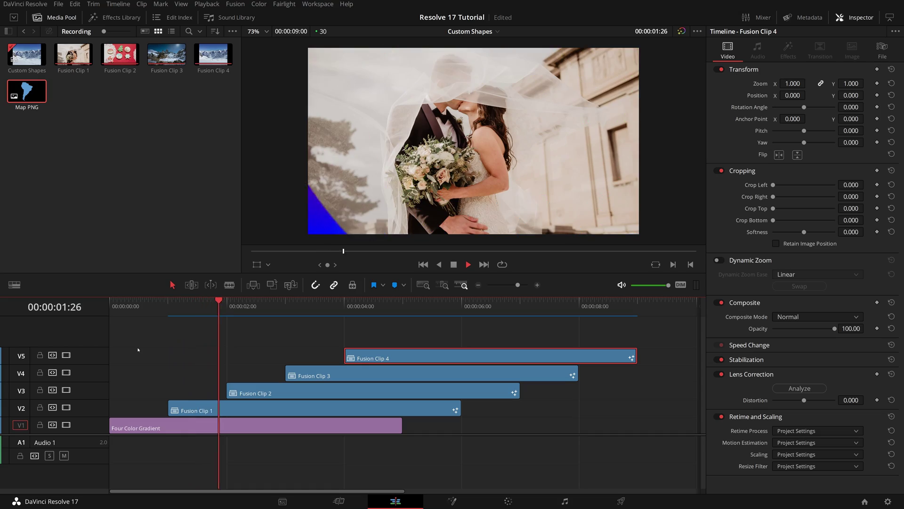